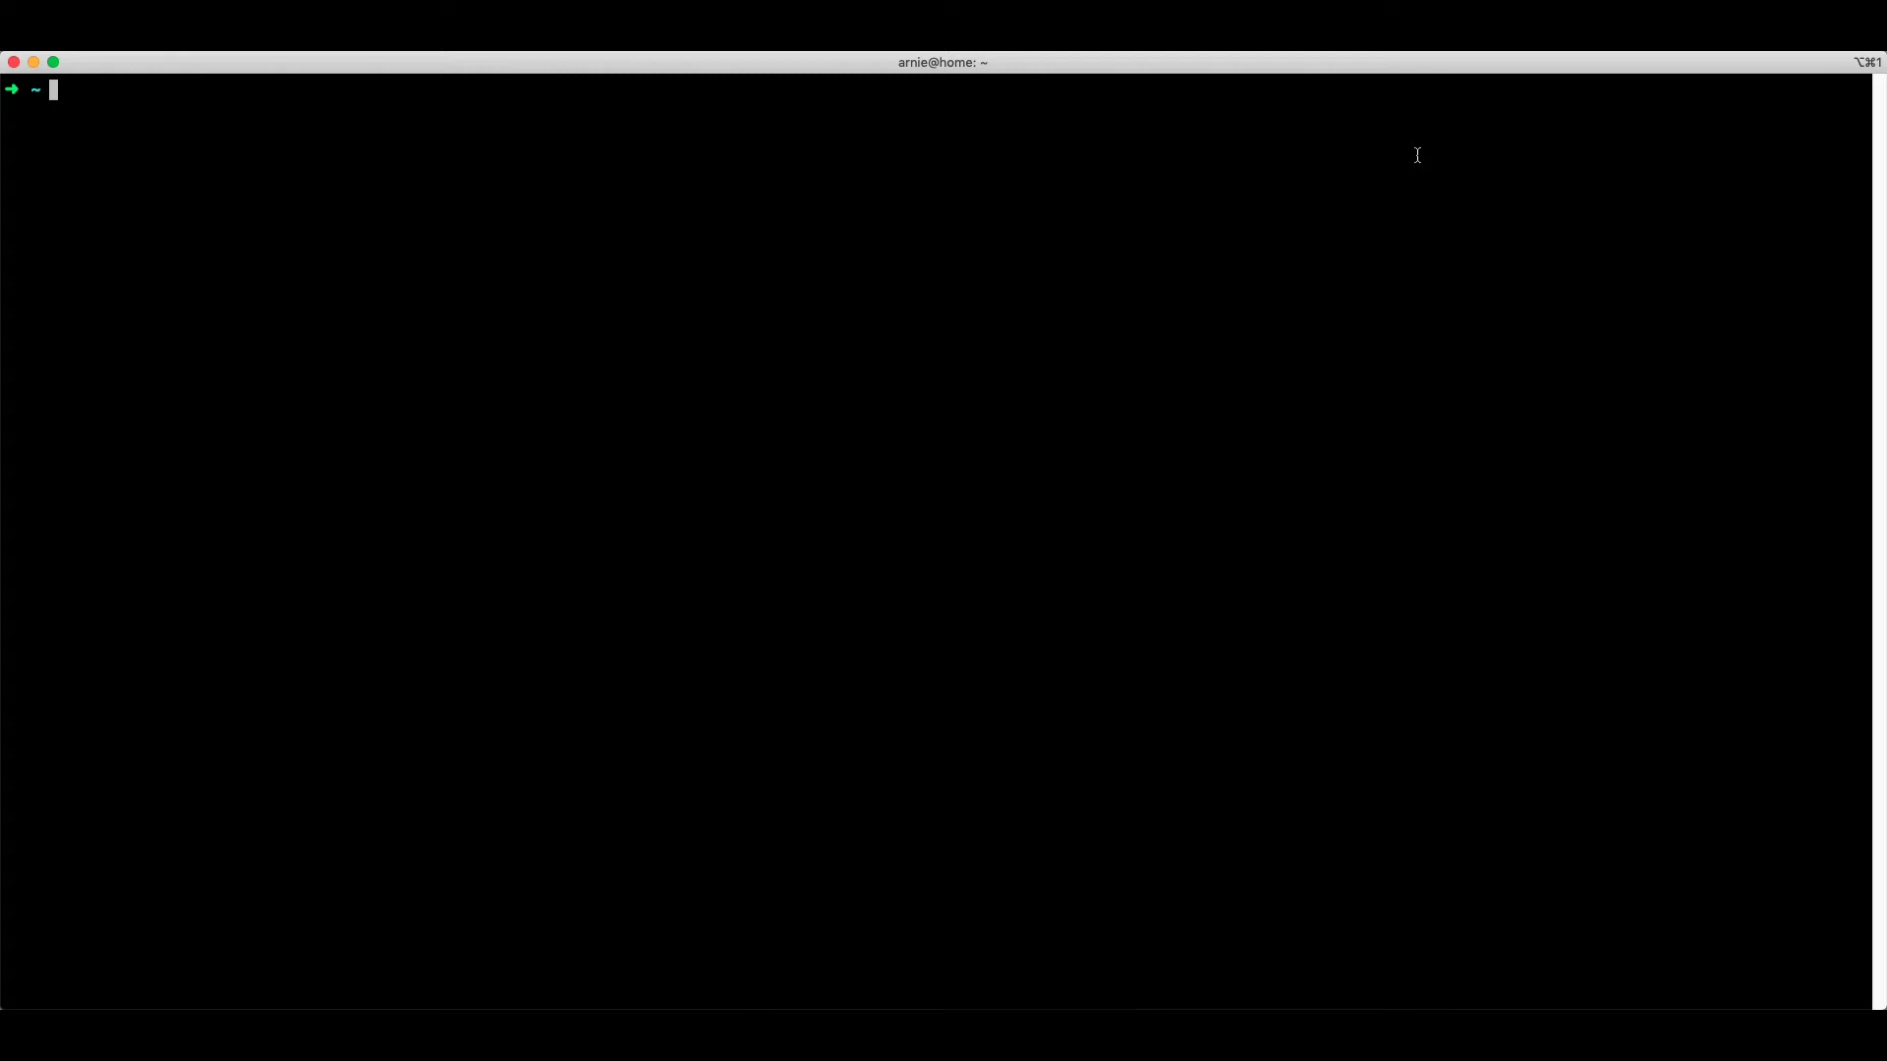
pyautogui.write('p')
pyautogui.write('hp --ini')
# - Run php --ini, then open /usr/local/etc/php/7.4 in Sublime Text via subl
pyautogui.press('Return')
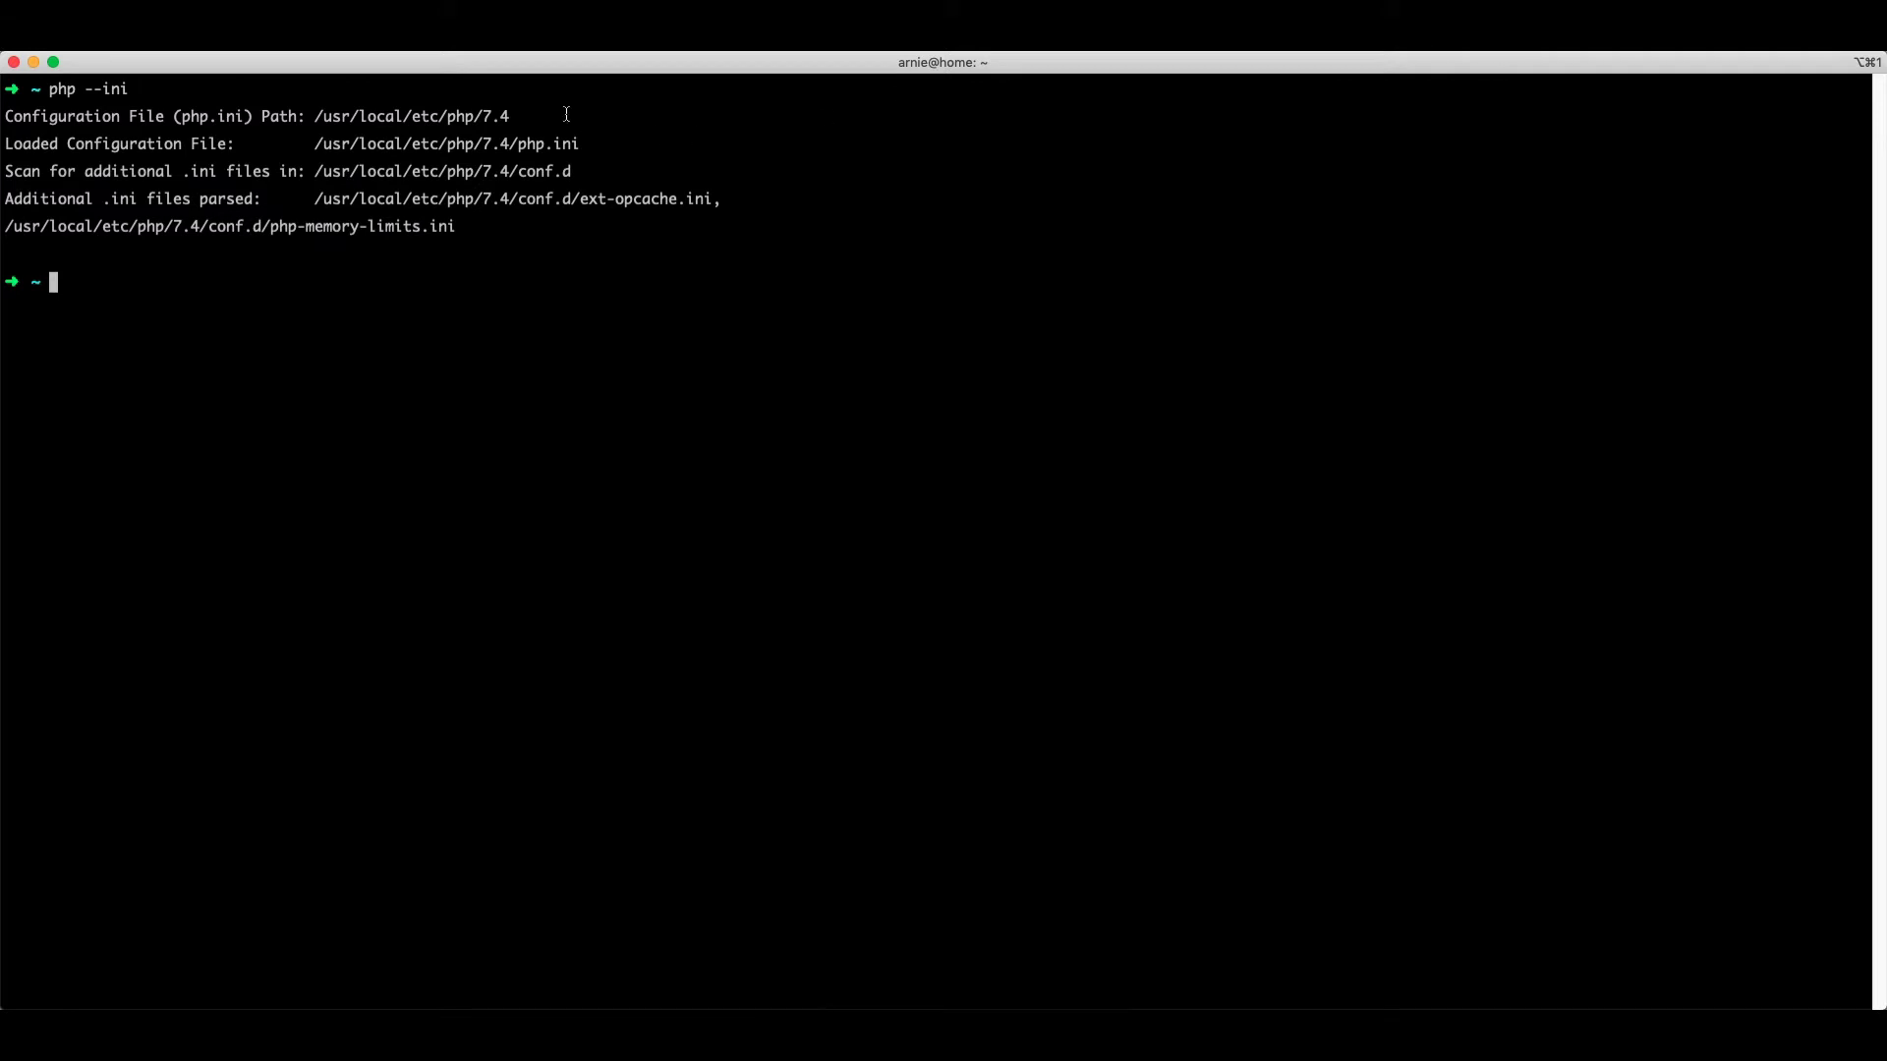
pyautogui.moveTo(510, 115); pyautogui.dragTo(315, 115)
pyautogui.press('super+c')
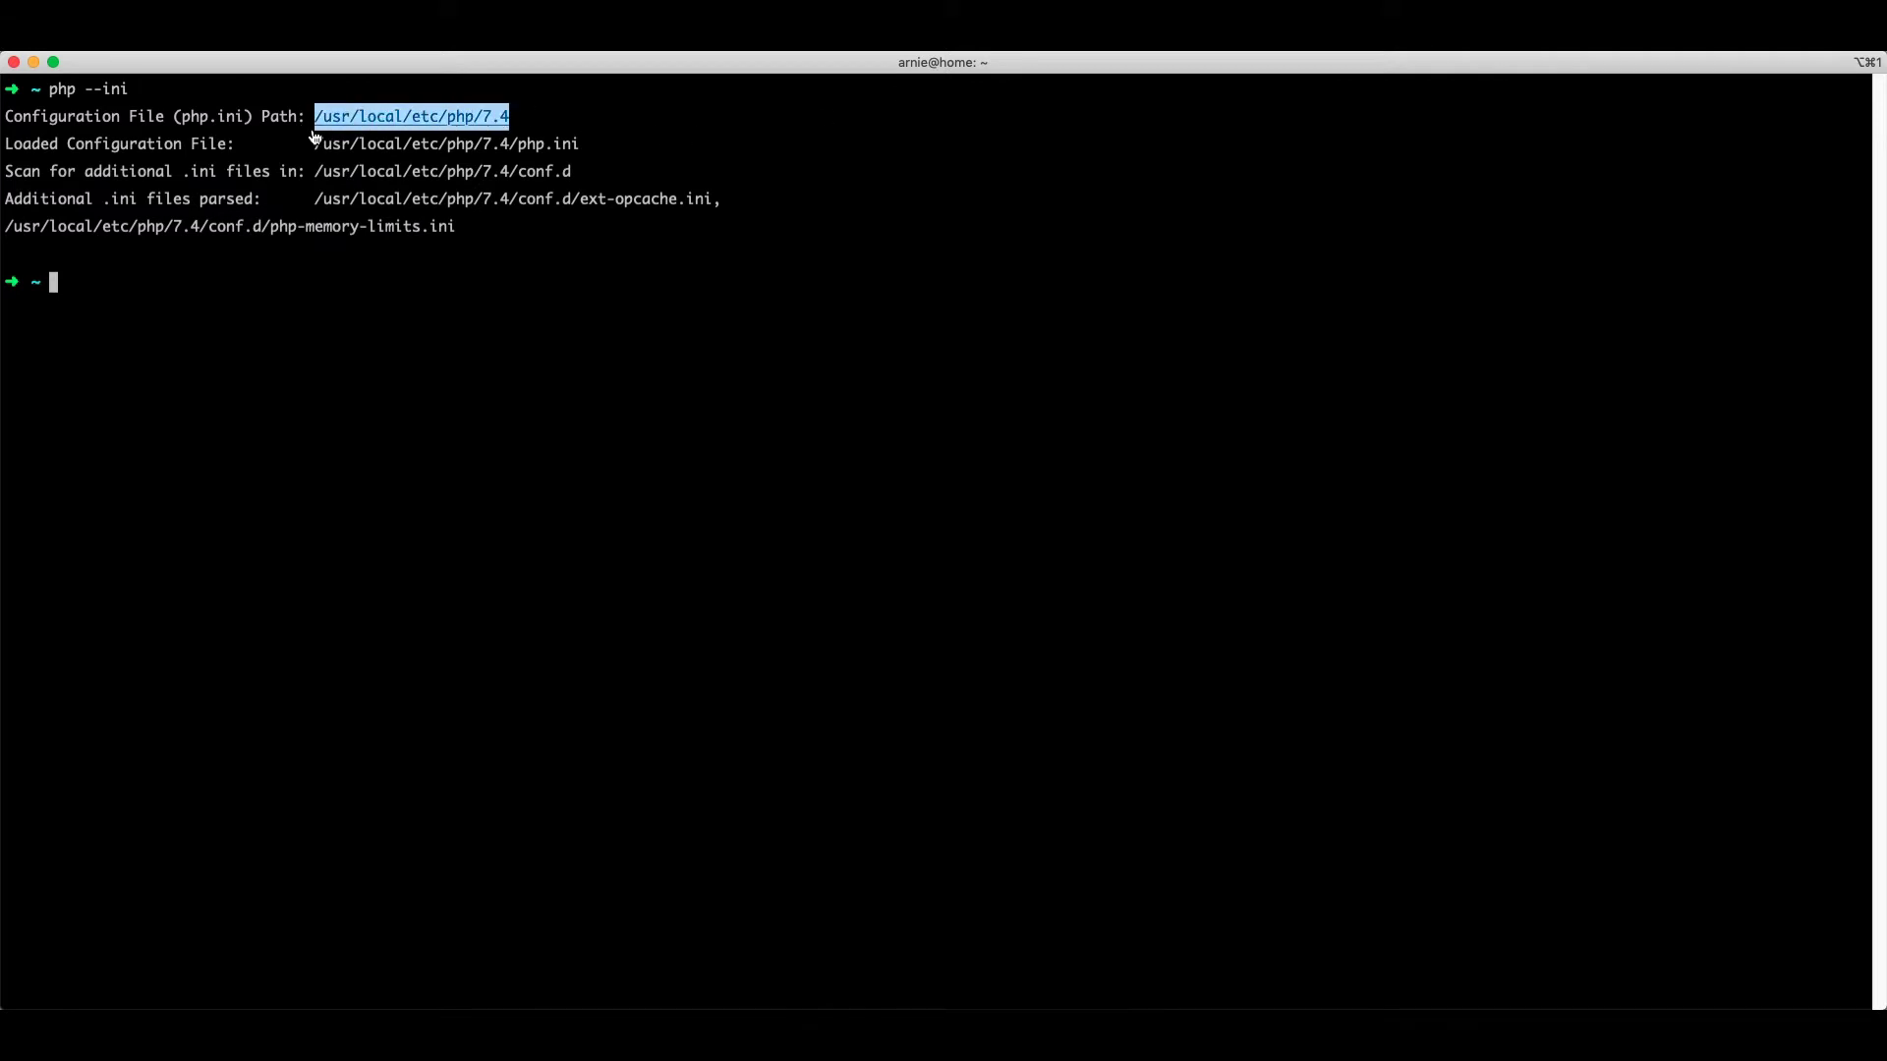
pyautogui.write('subl')
pyautogui.press('super+v')
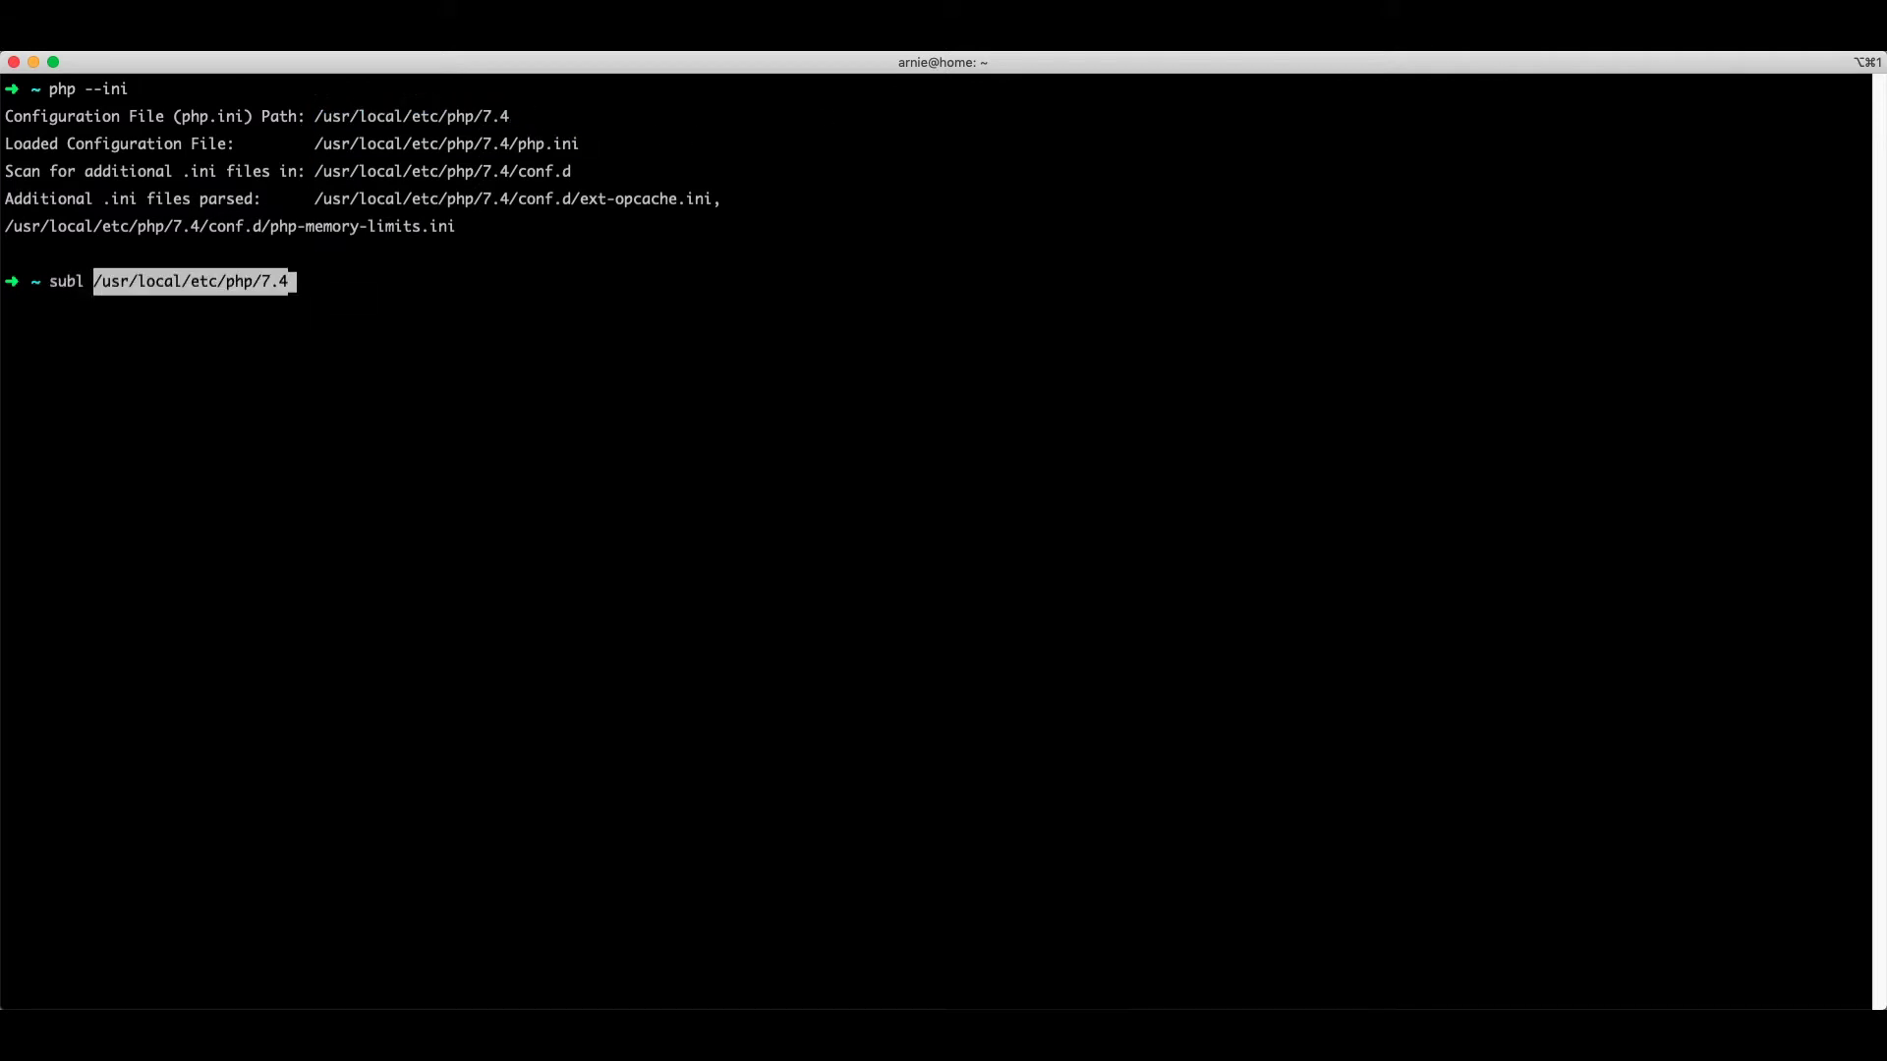
pyautogui.press('Return')
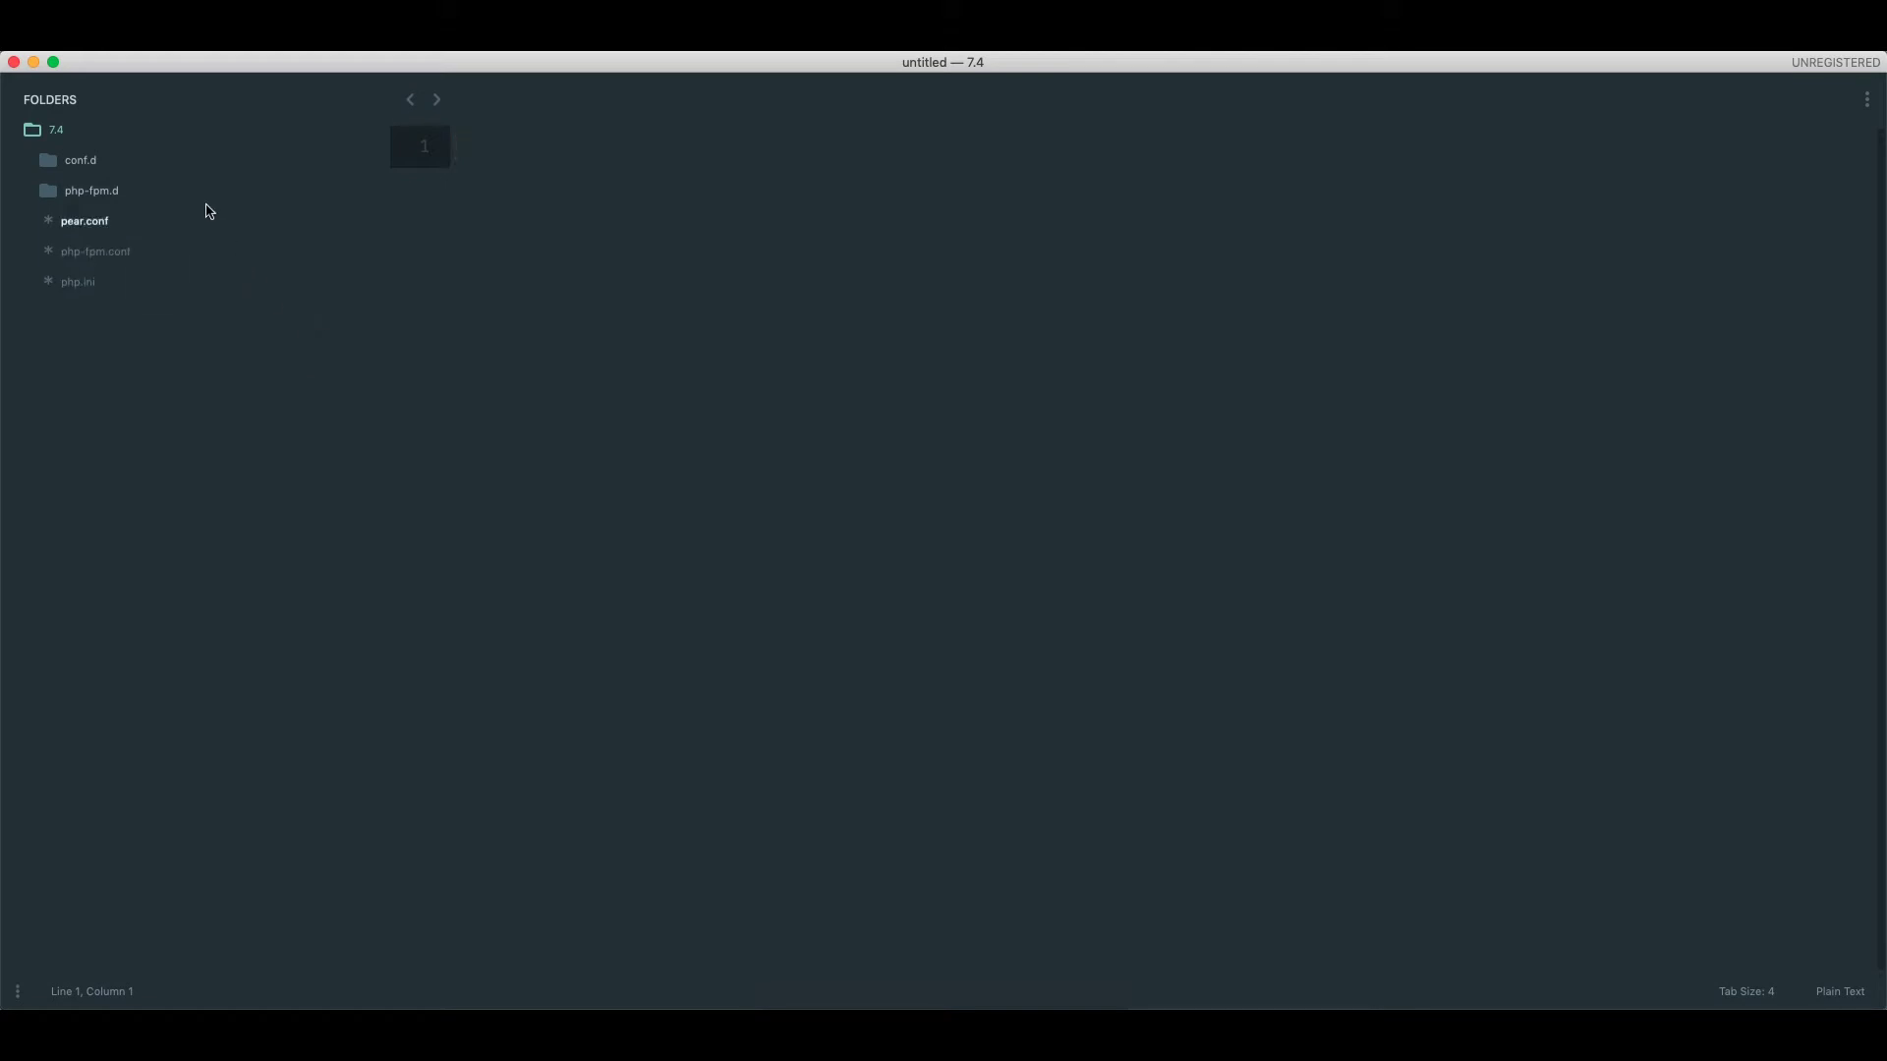
# - Change memory_limit in conf.d/php-memory-limits.ini from 512M to 4G, save and close it
pyautogui.click(203, 167)
pyautogui.click(193, 221)
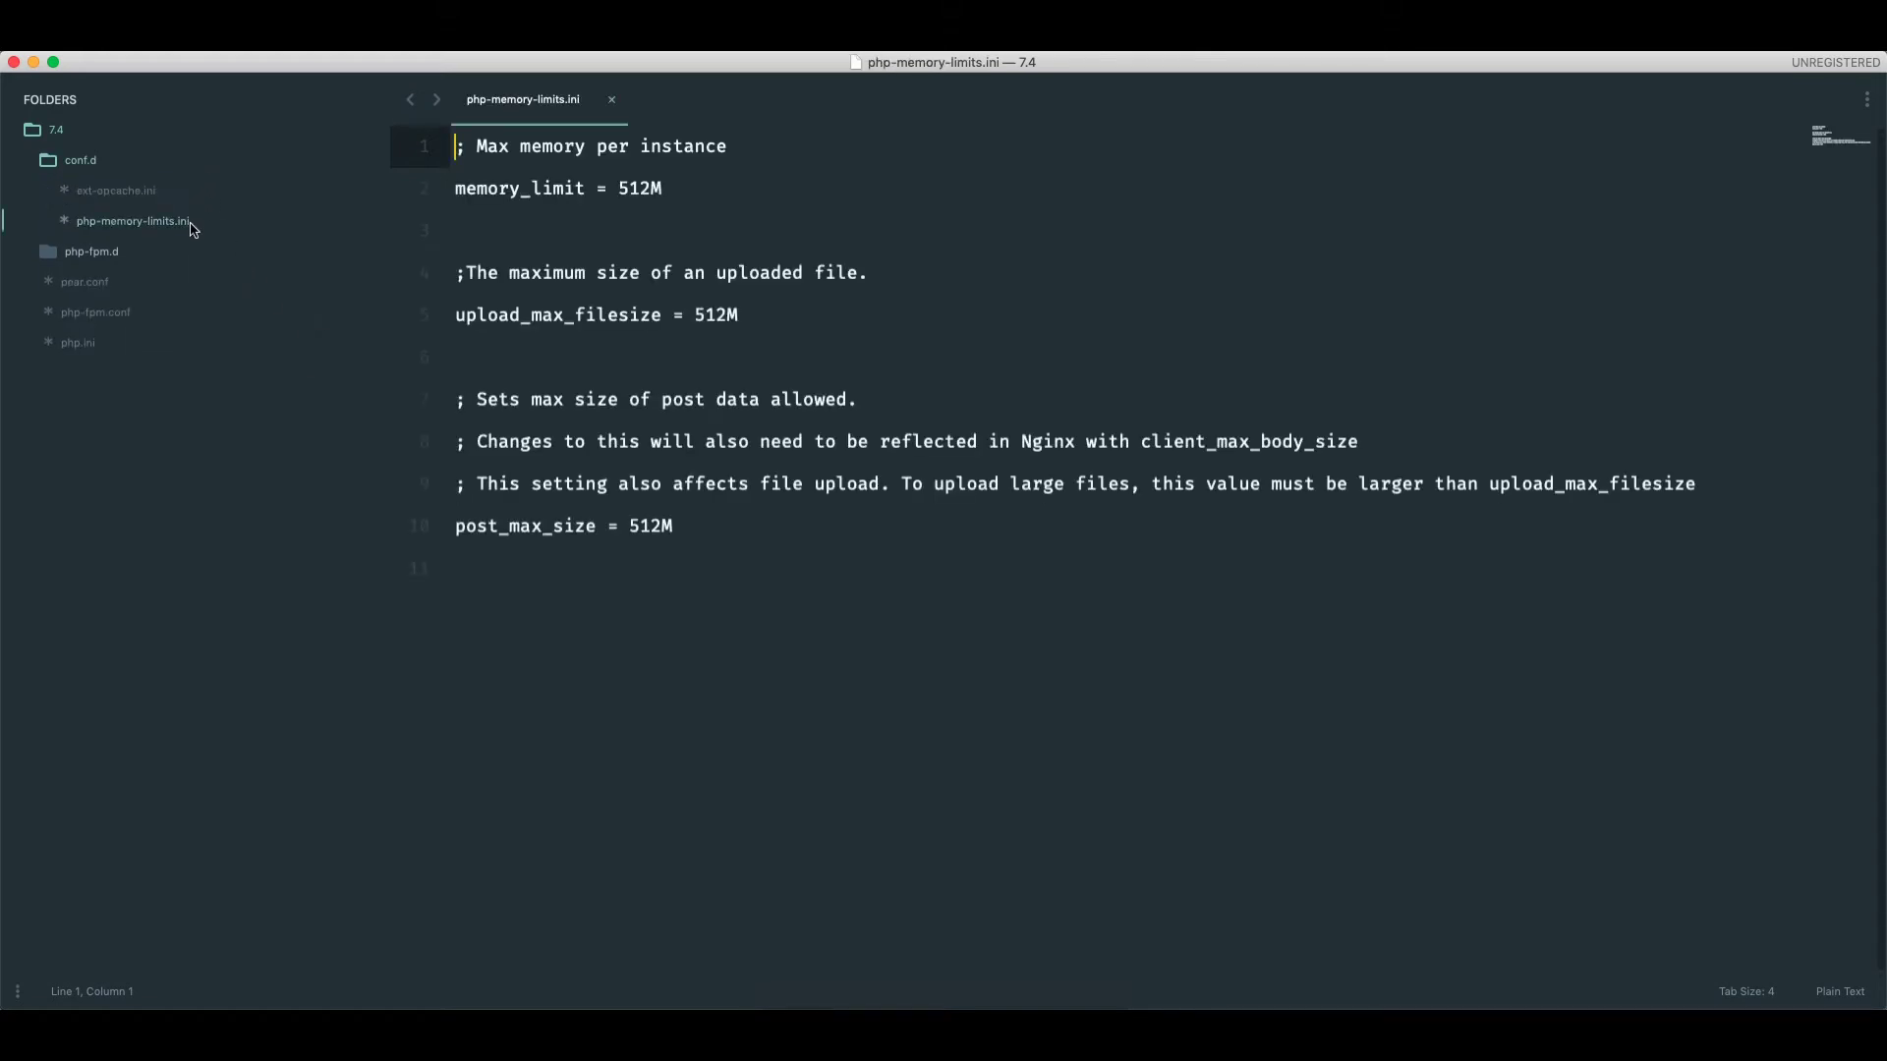
pyautogui.doubleClick(639, 188)
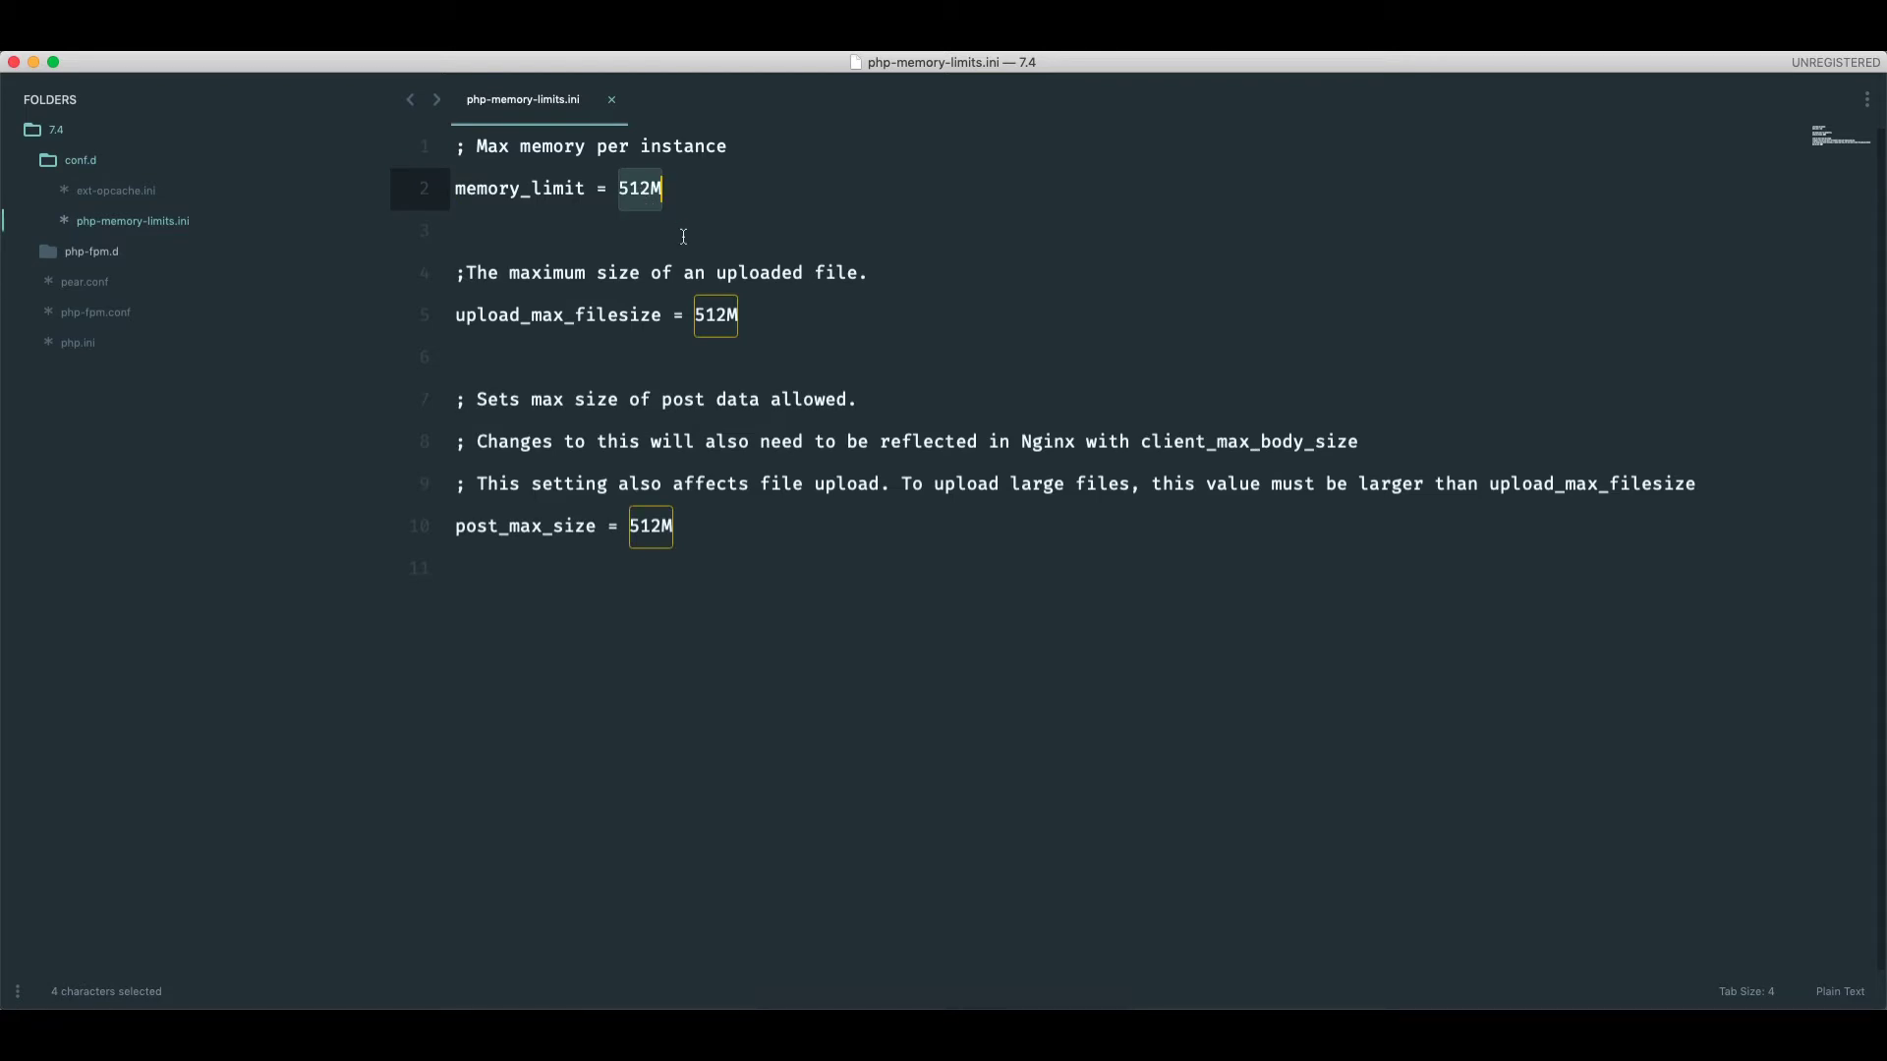
pyautogui.write('4G')
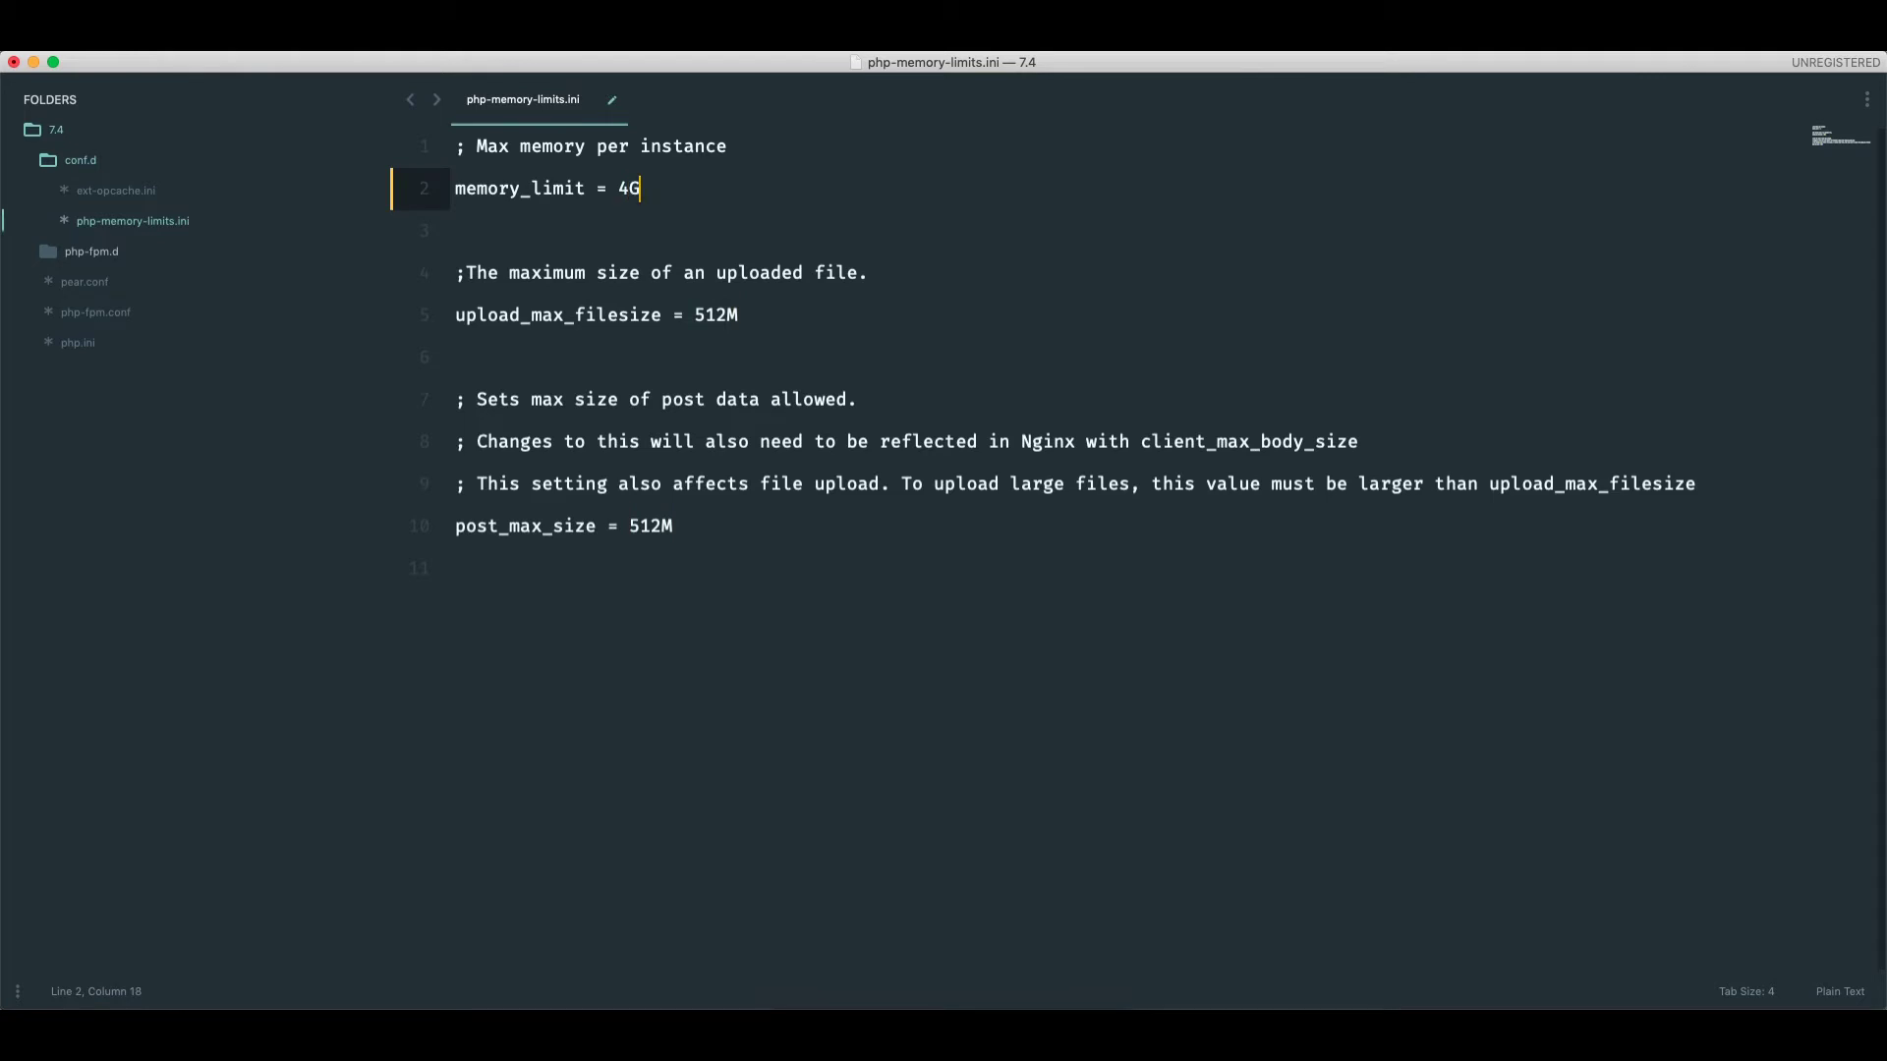
pyautogui.press('super+s')
pyautogui.press('super+w')
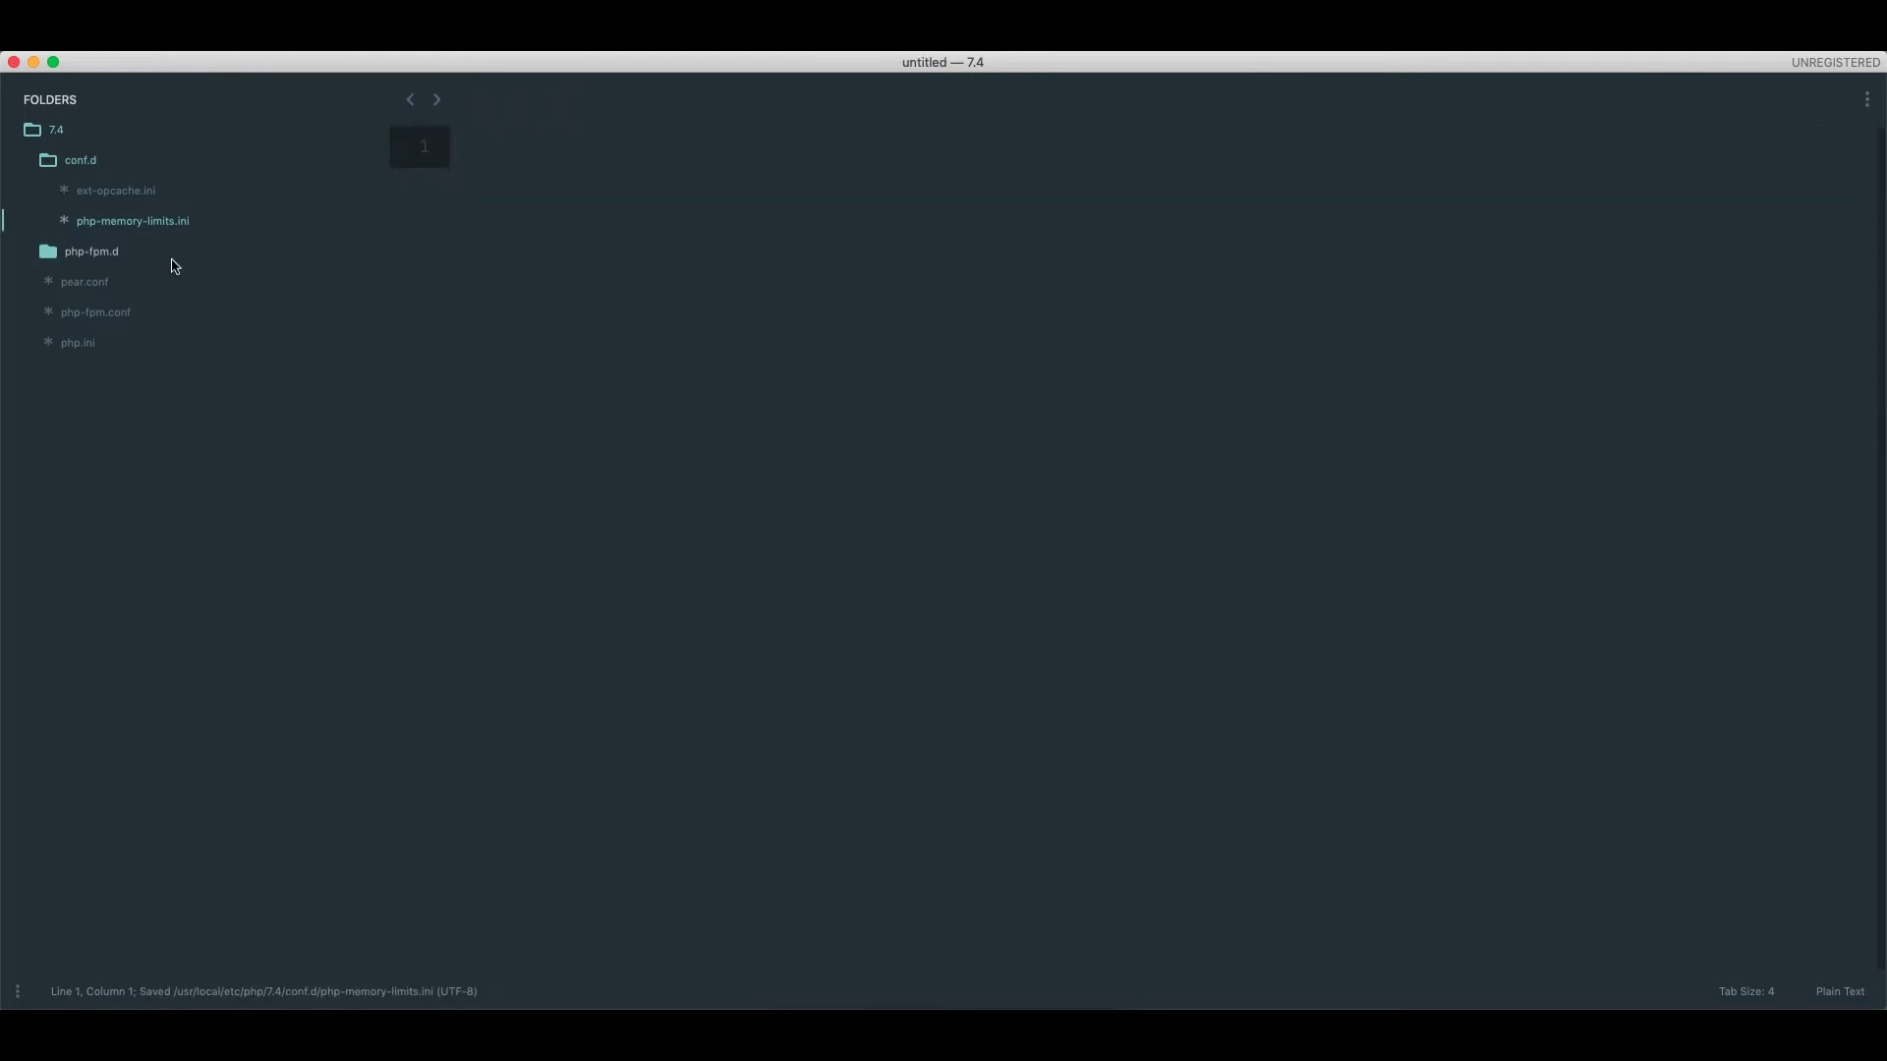
# - In php.ini, change max_execution_time from 30 to 1800 and save
pyautogui.click(117, 340)
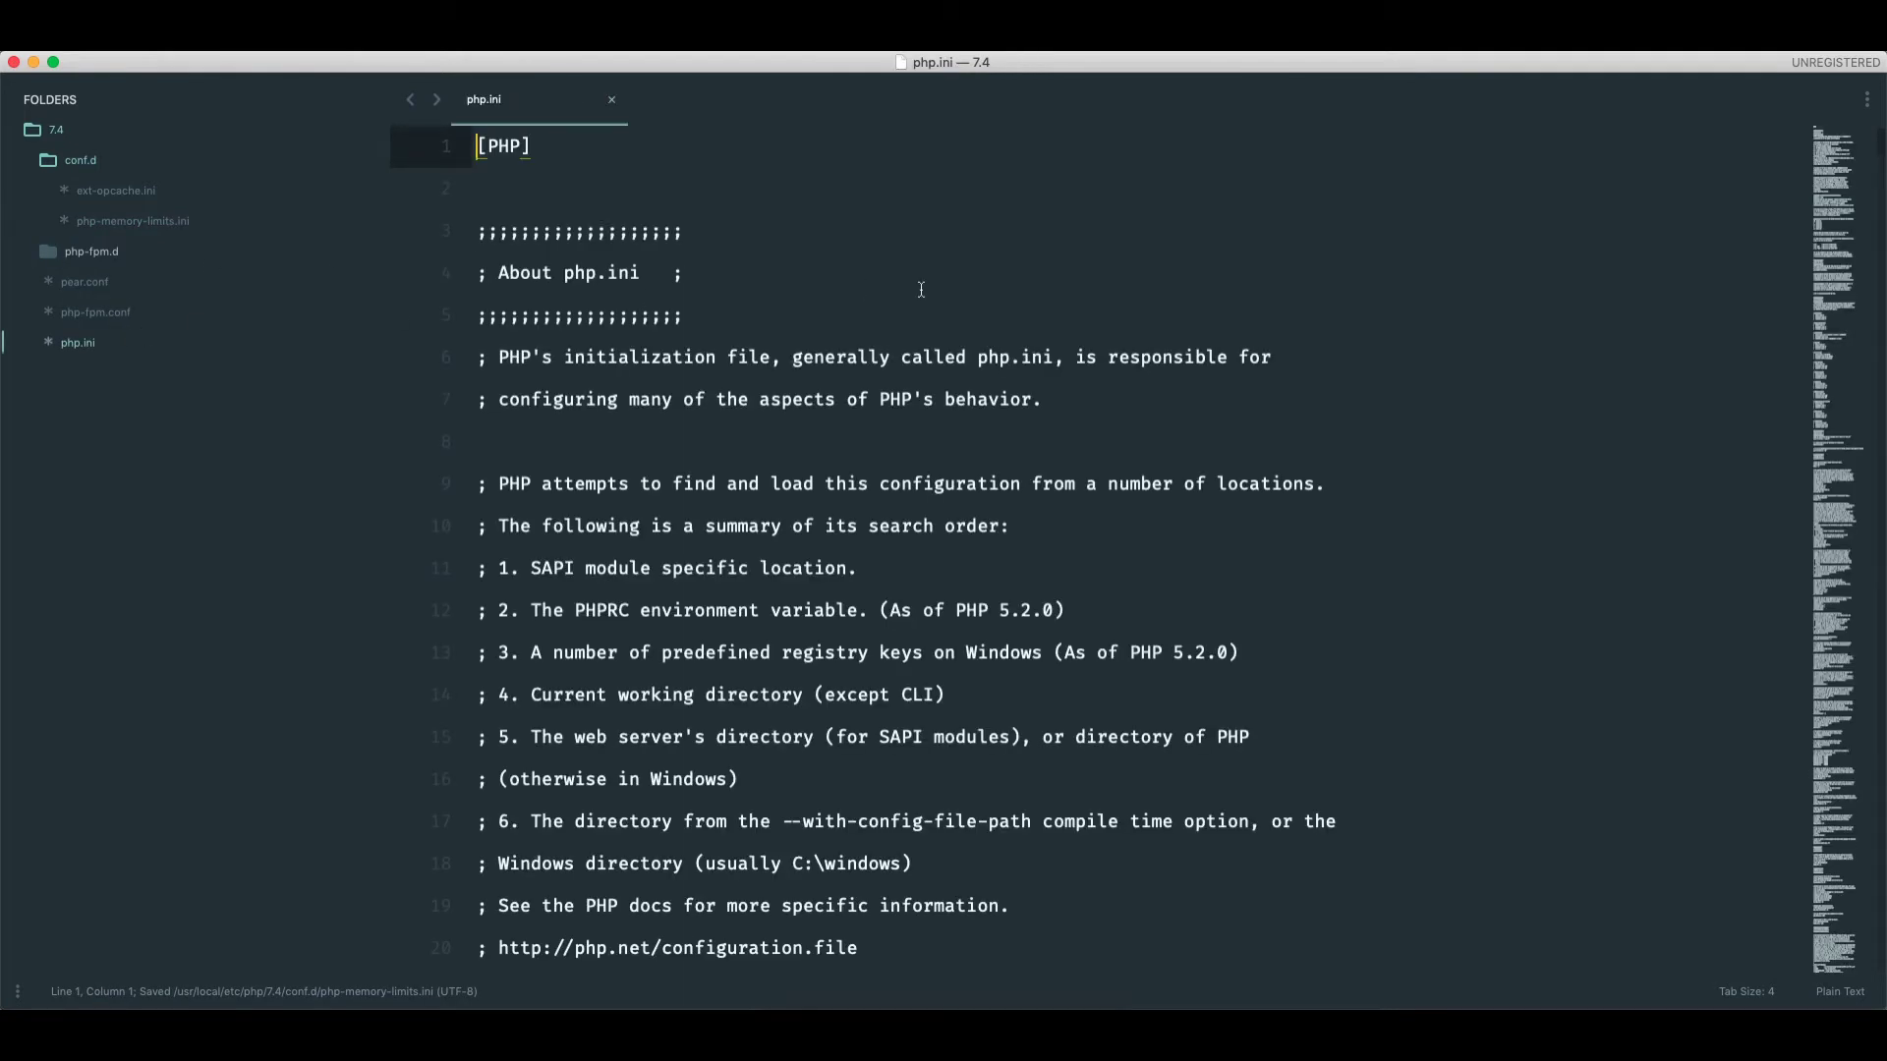
pyautogui.press('super+f')
pyautogui.write('opcache.save_com')
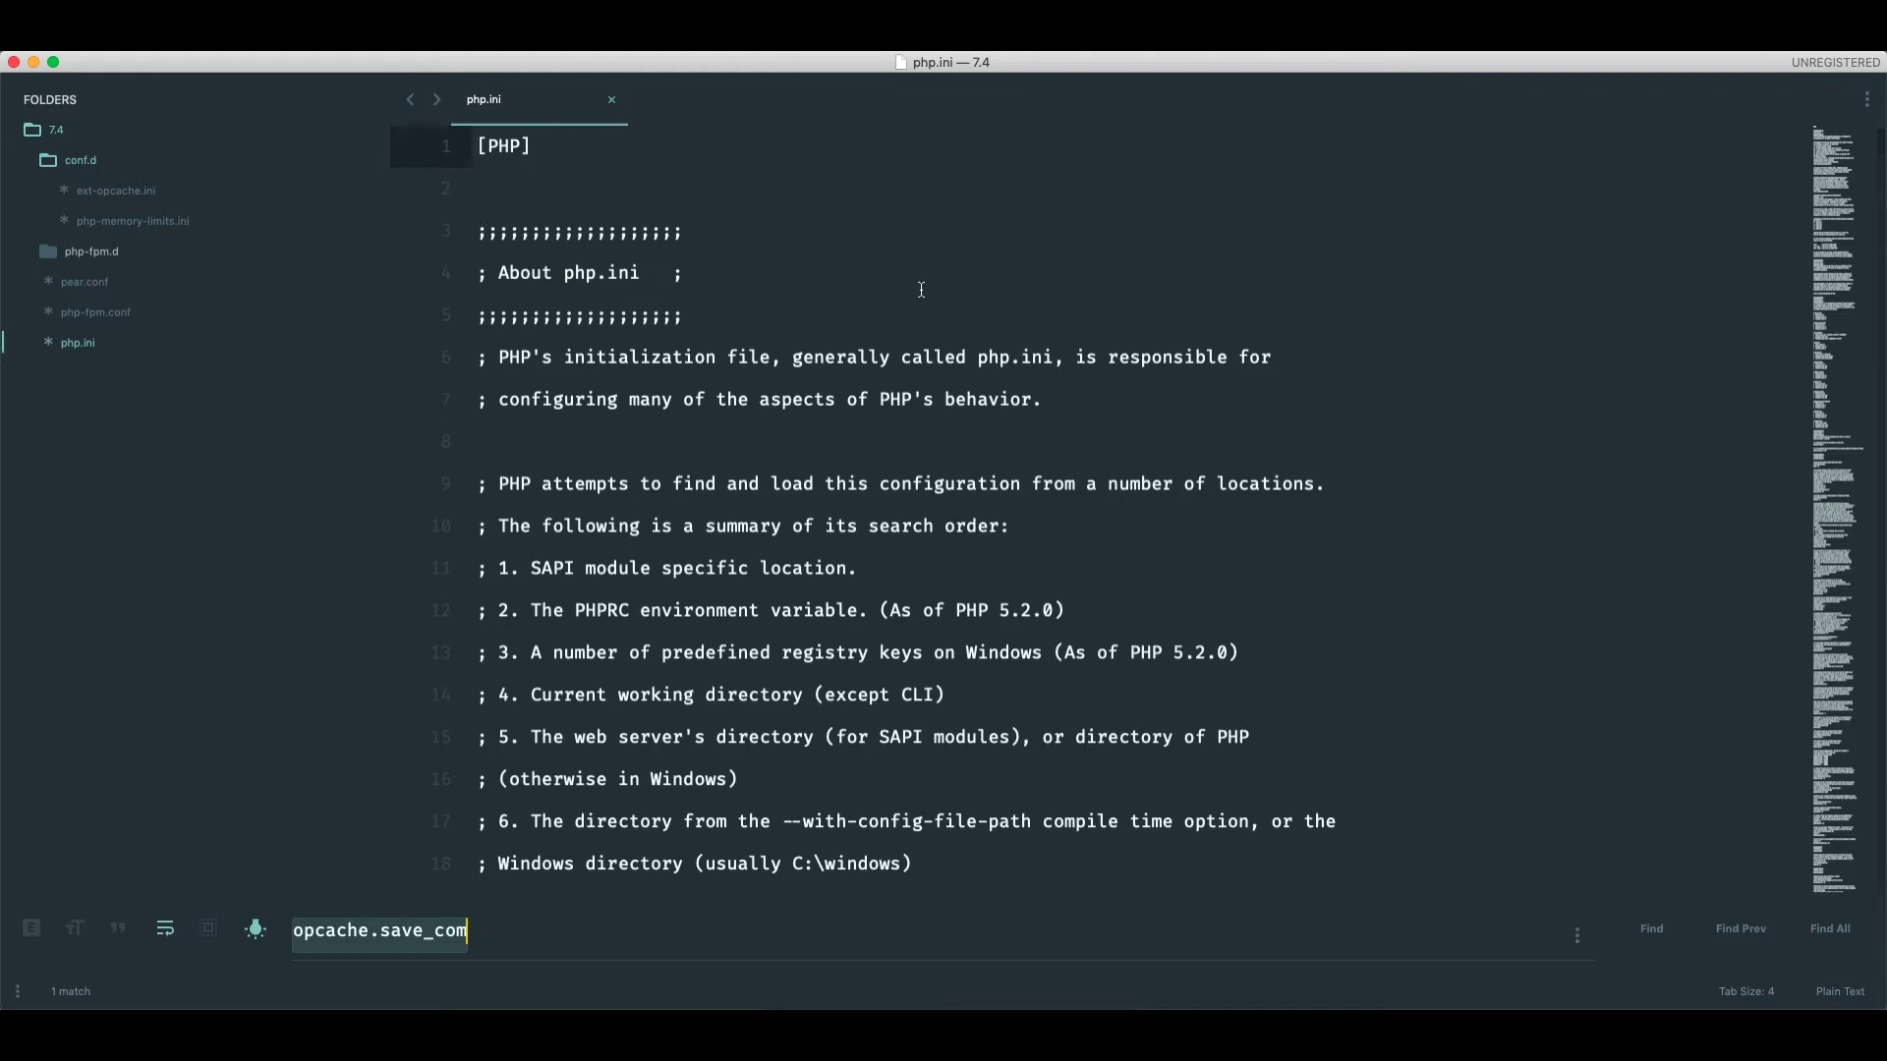
pyautogui.press('super+a')
pyautogui.write('max_ex')
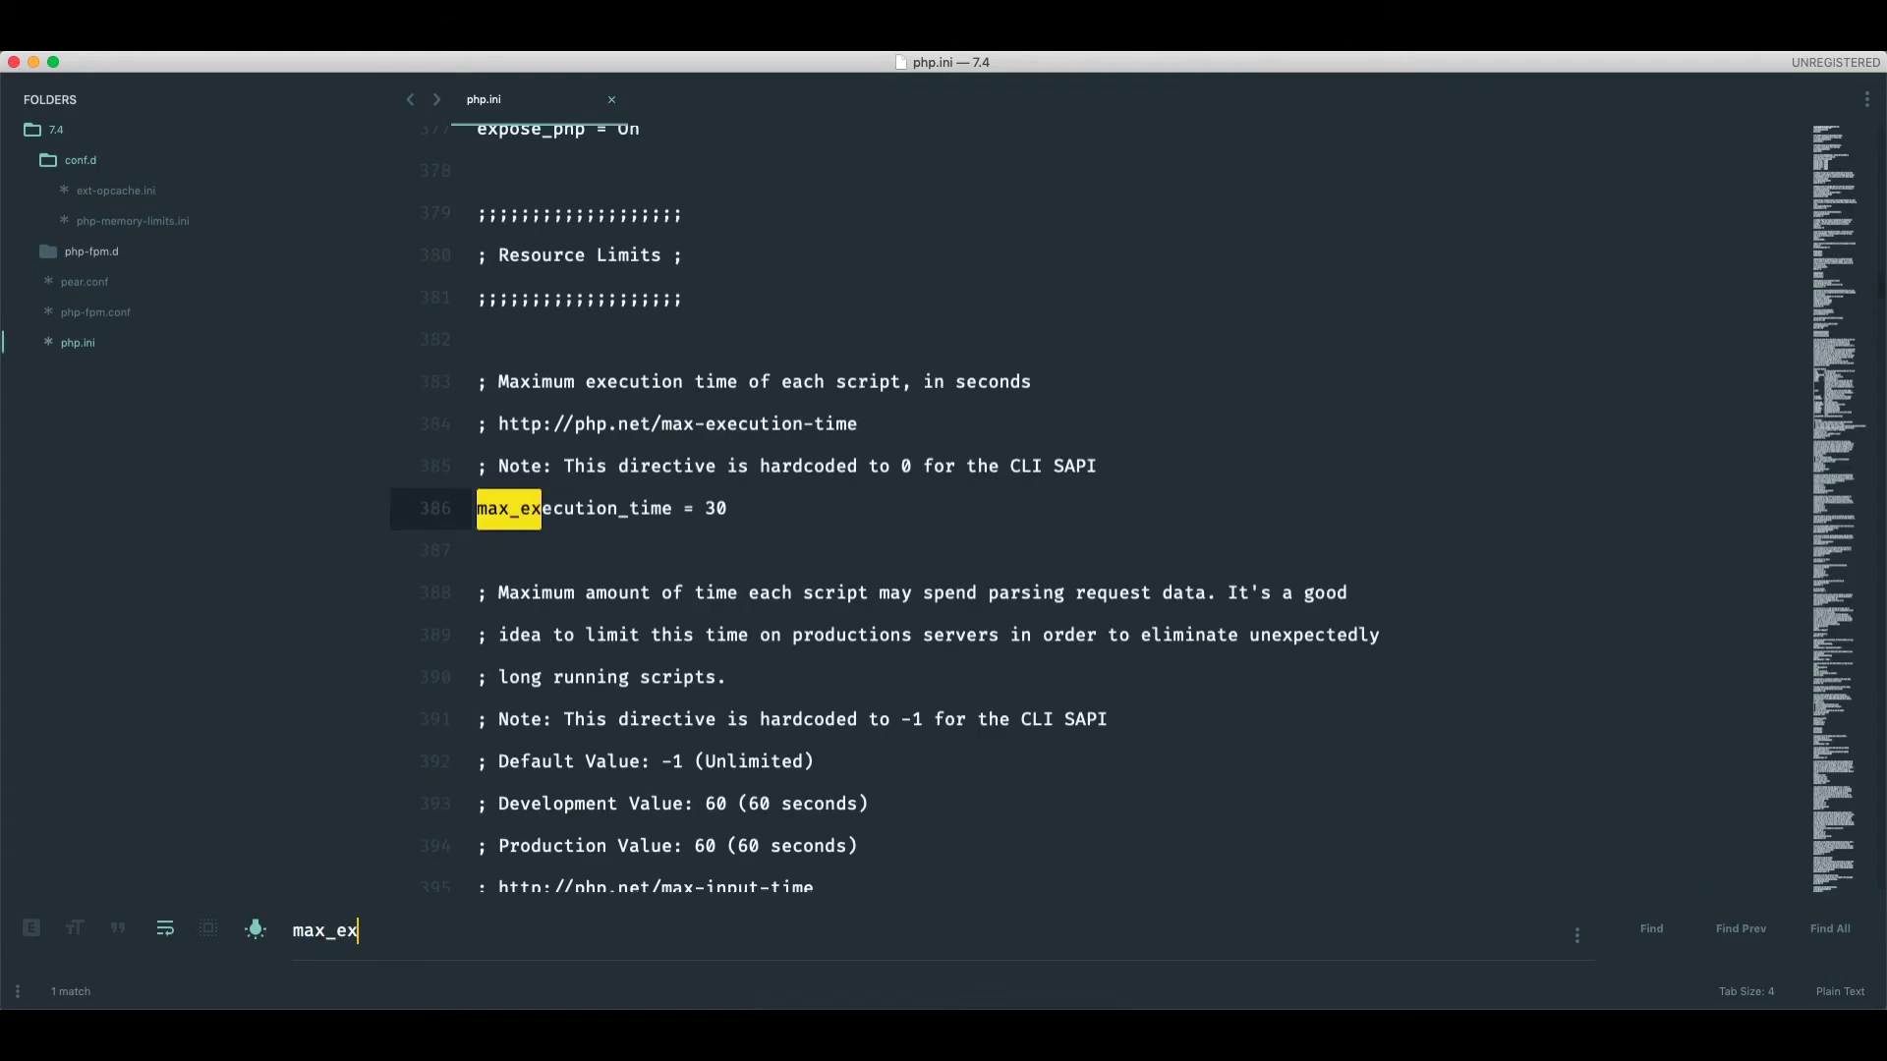
pyautogui.write('e')
pyautogui.press('Escape')
pyautogui.press('super+Right')
pyautogui.hotkey('shift', 'Left')
pyautogui.hotkey('shift', 'Left')
pyautogui.write('18')
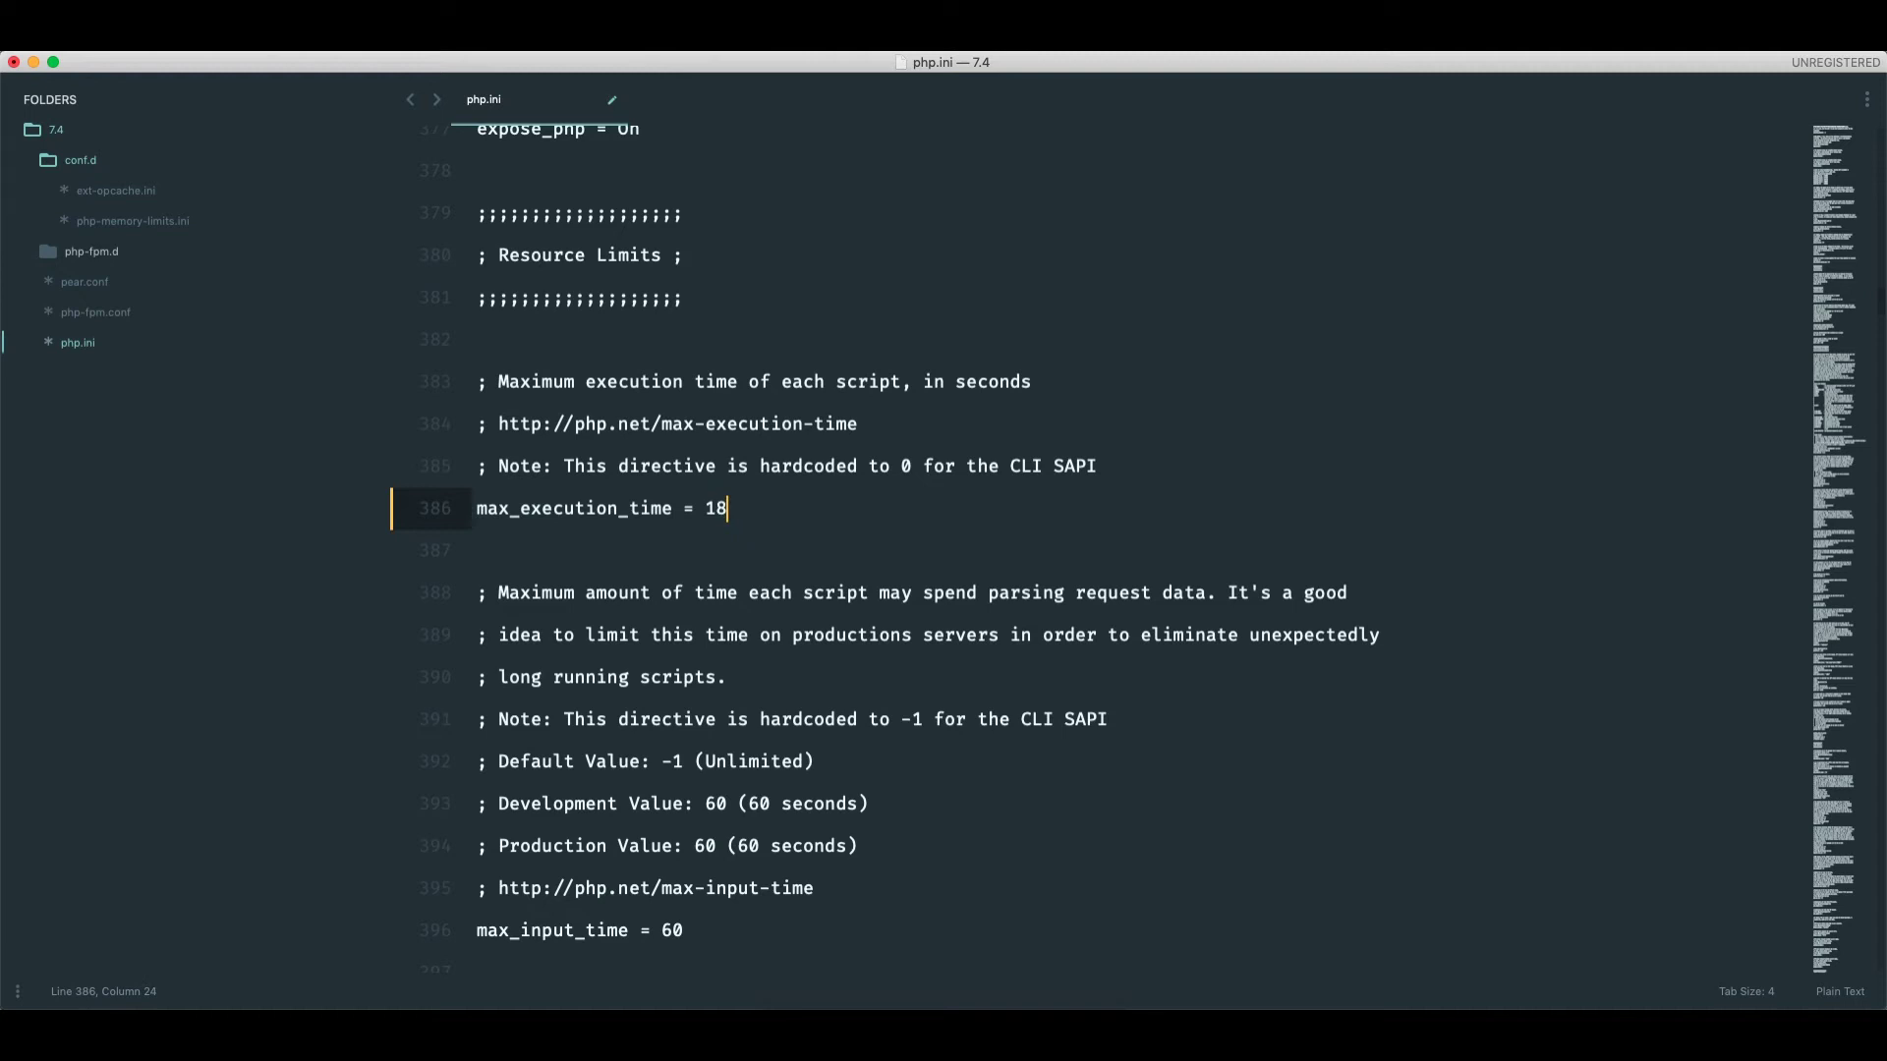
pyautogui.write('00')
pyautogui.press('super+s')
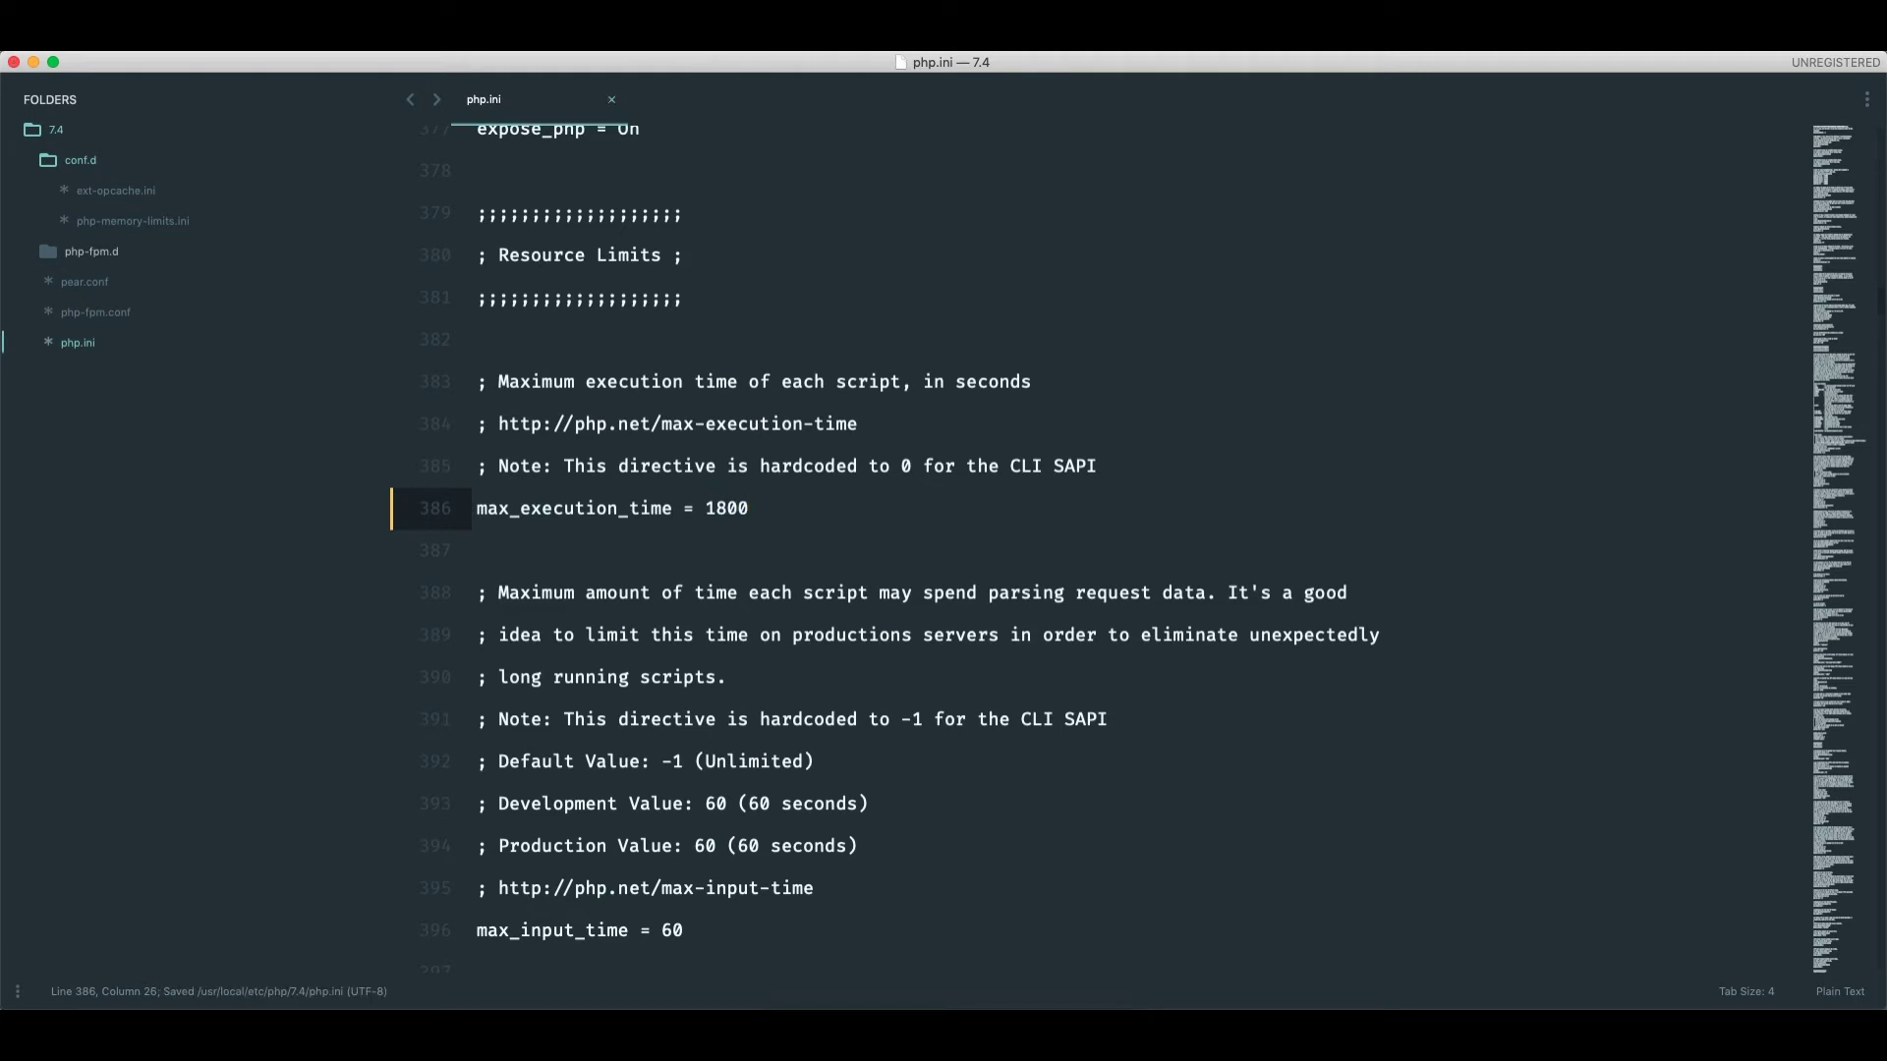
pyautogui.press('super+f')
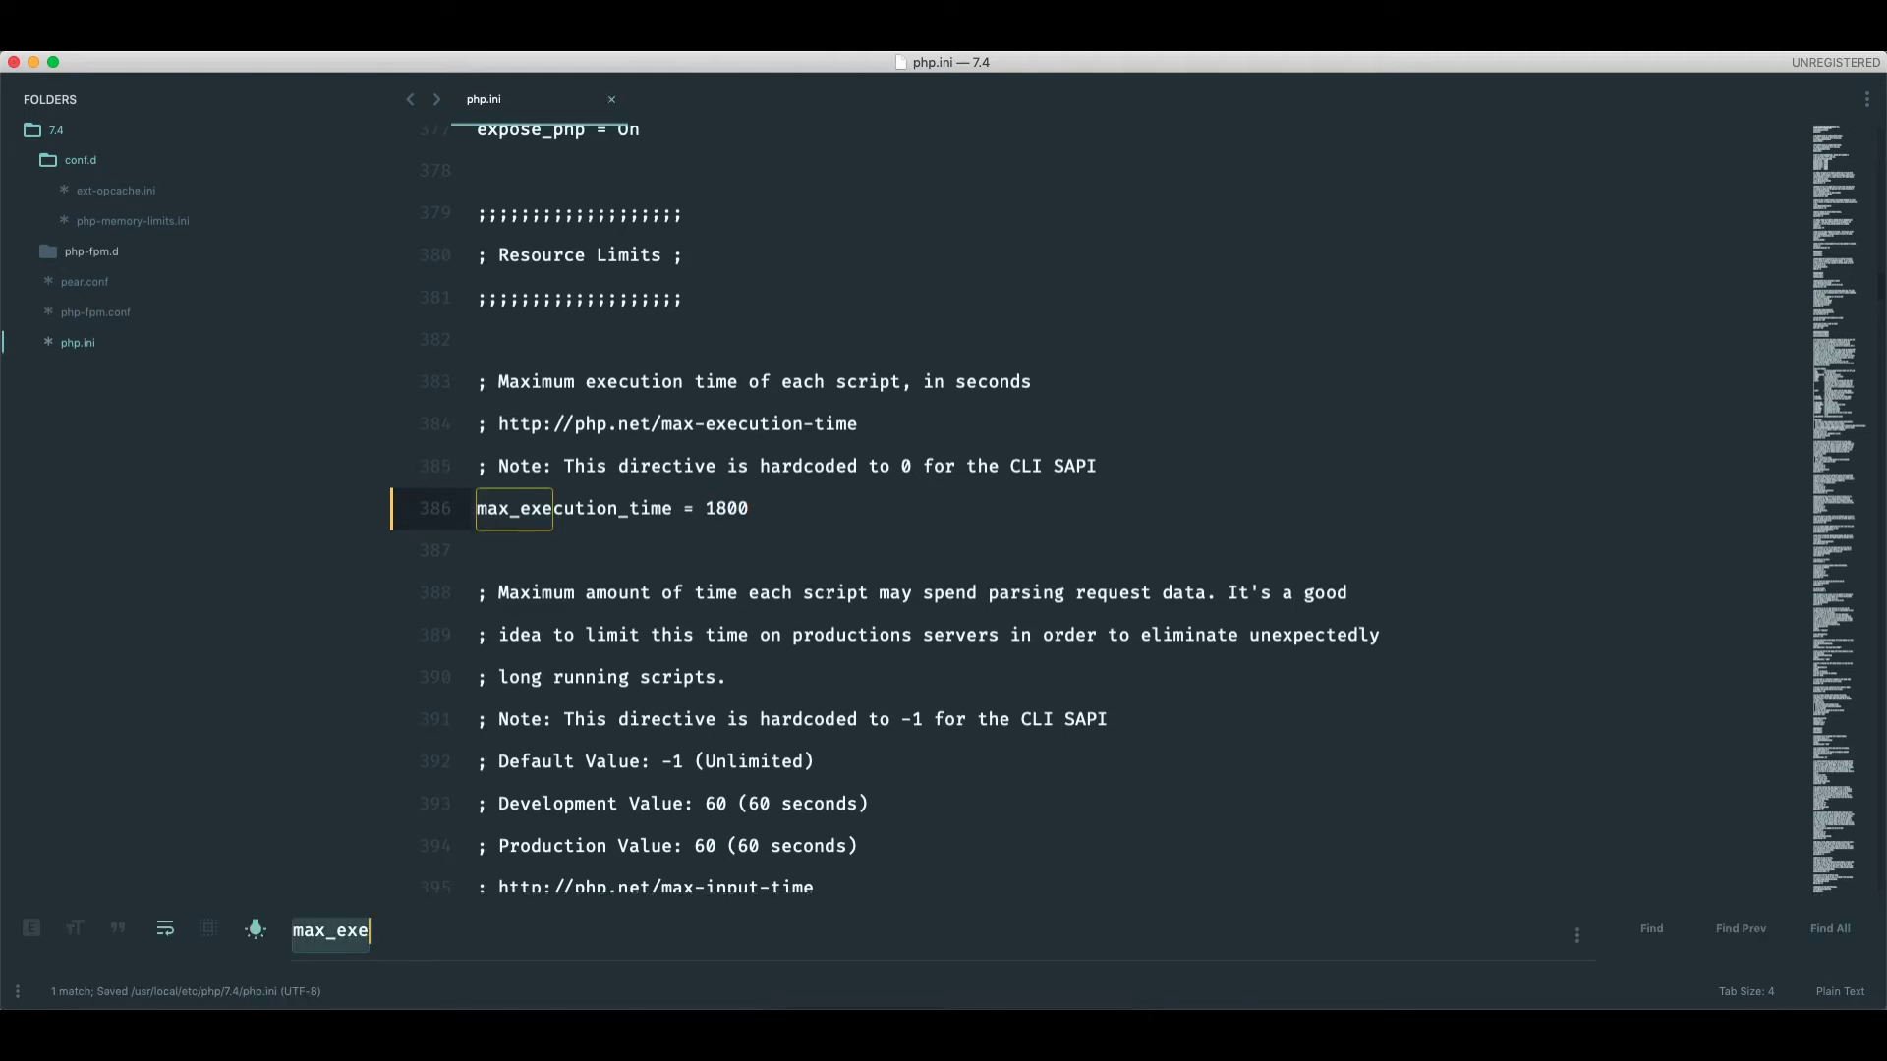
pyautogui.write('z')
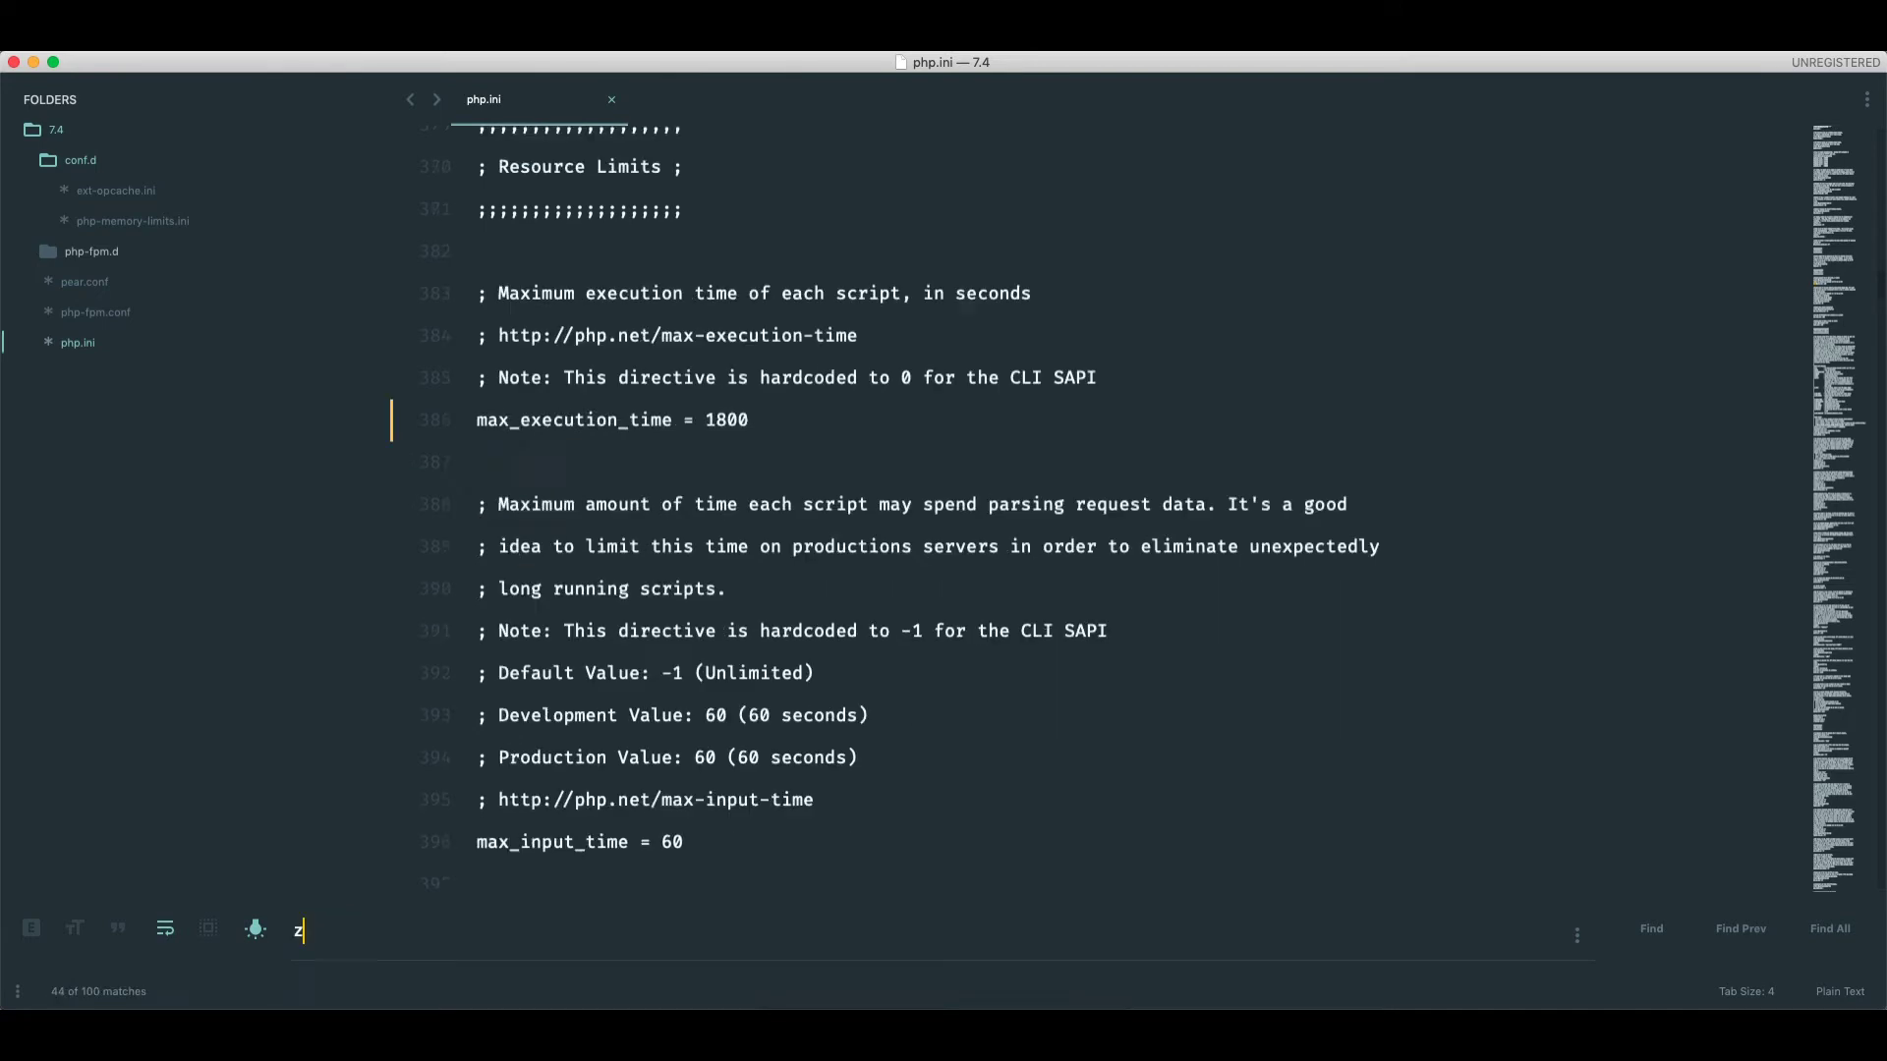
pyautogui.write('lib.output')
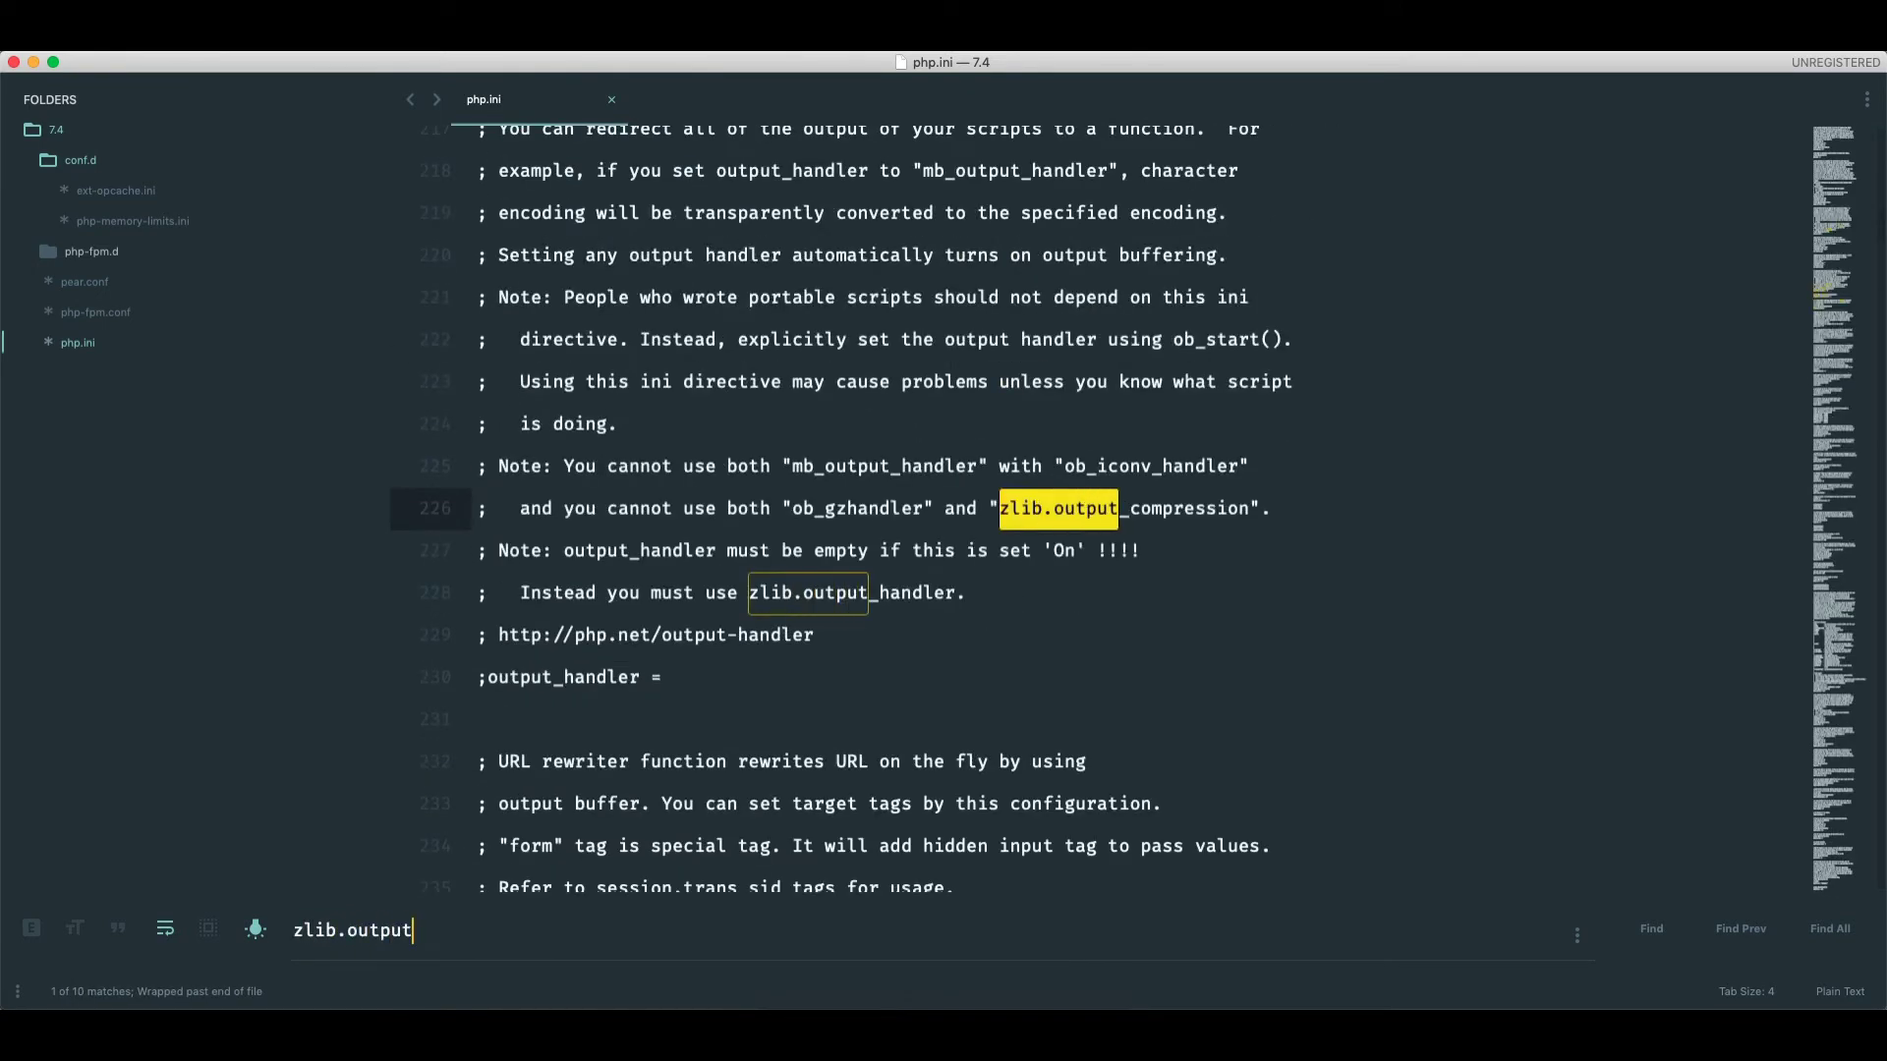
# - Find zlib.output_compression in php.ini, switch it from Off to On and save
pyautogui.press('Return')
pyautogui.press('Return')
pyautogui.press('Escape')
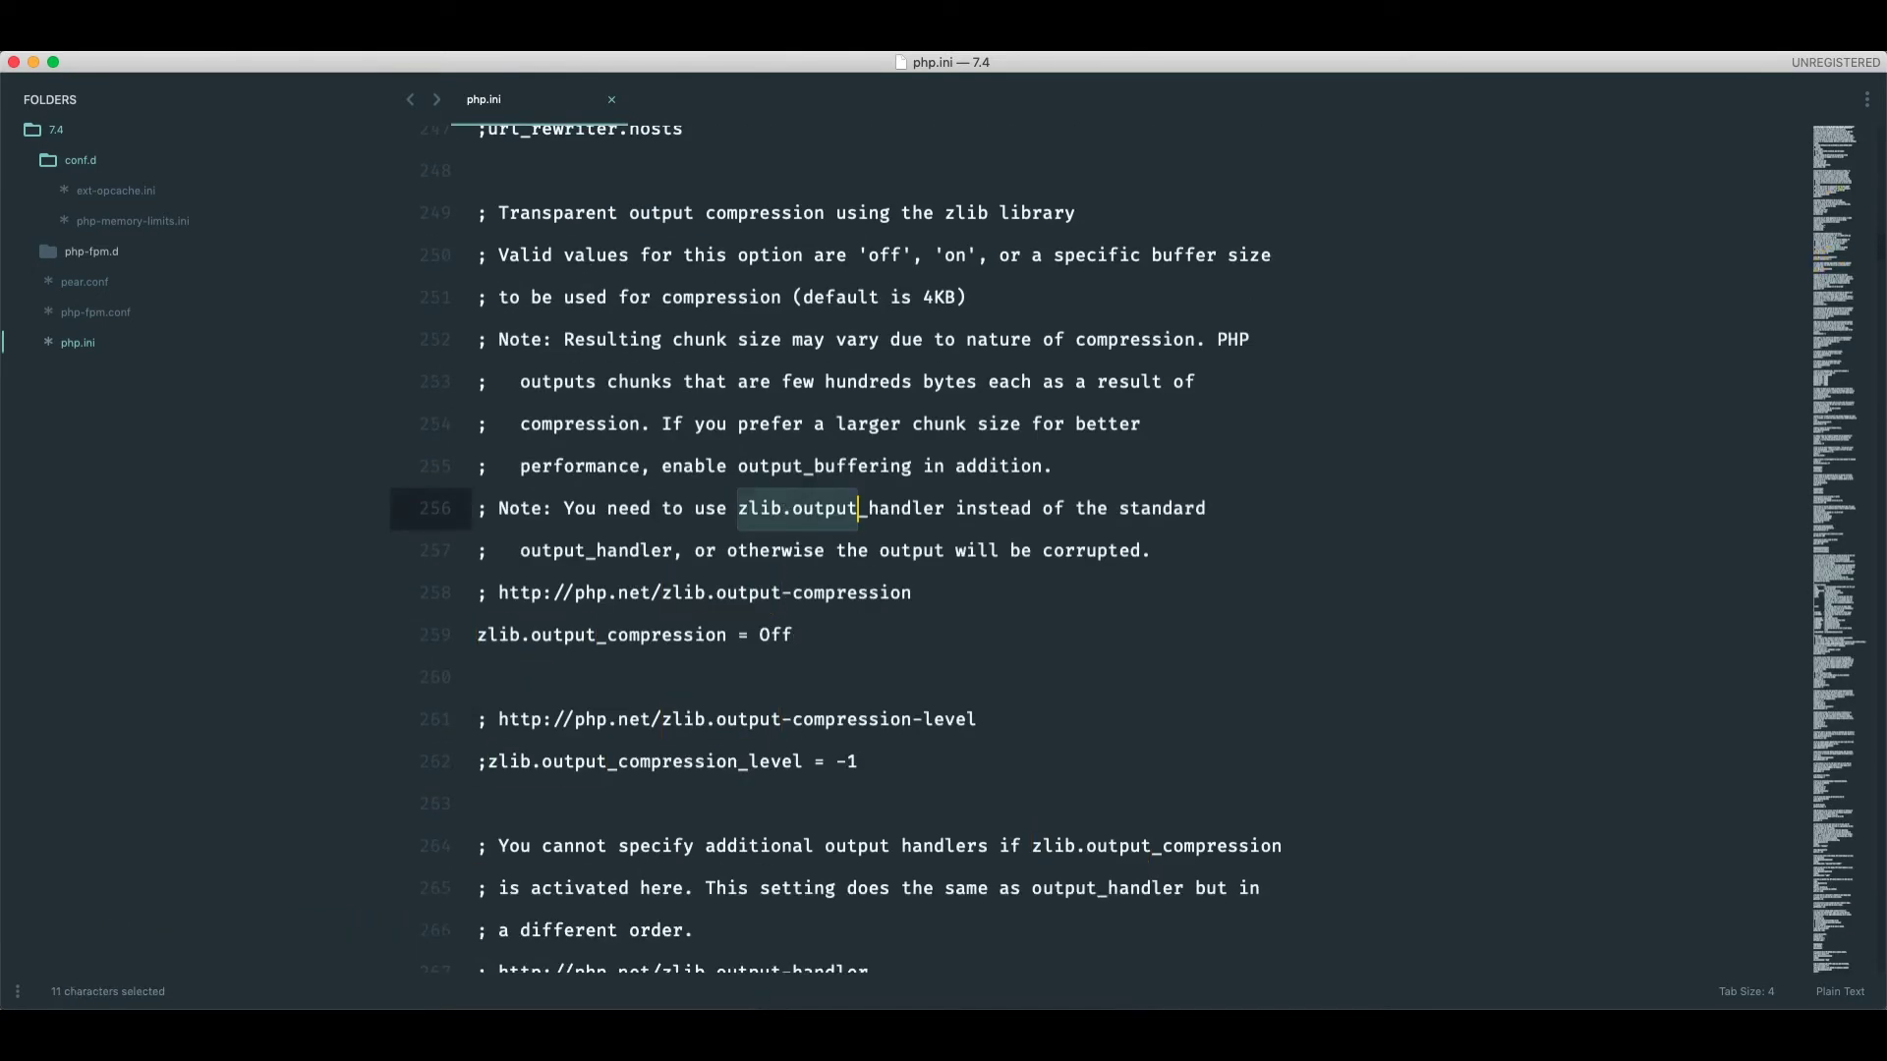
pyautogui.press('Down')
pyautogui.press('Down')
pyautogui.press('Down')
pyautogui.hotkey('shift', 'alt', 'Left')
pyautogui.write('On')
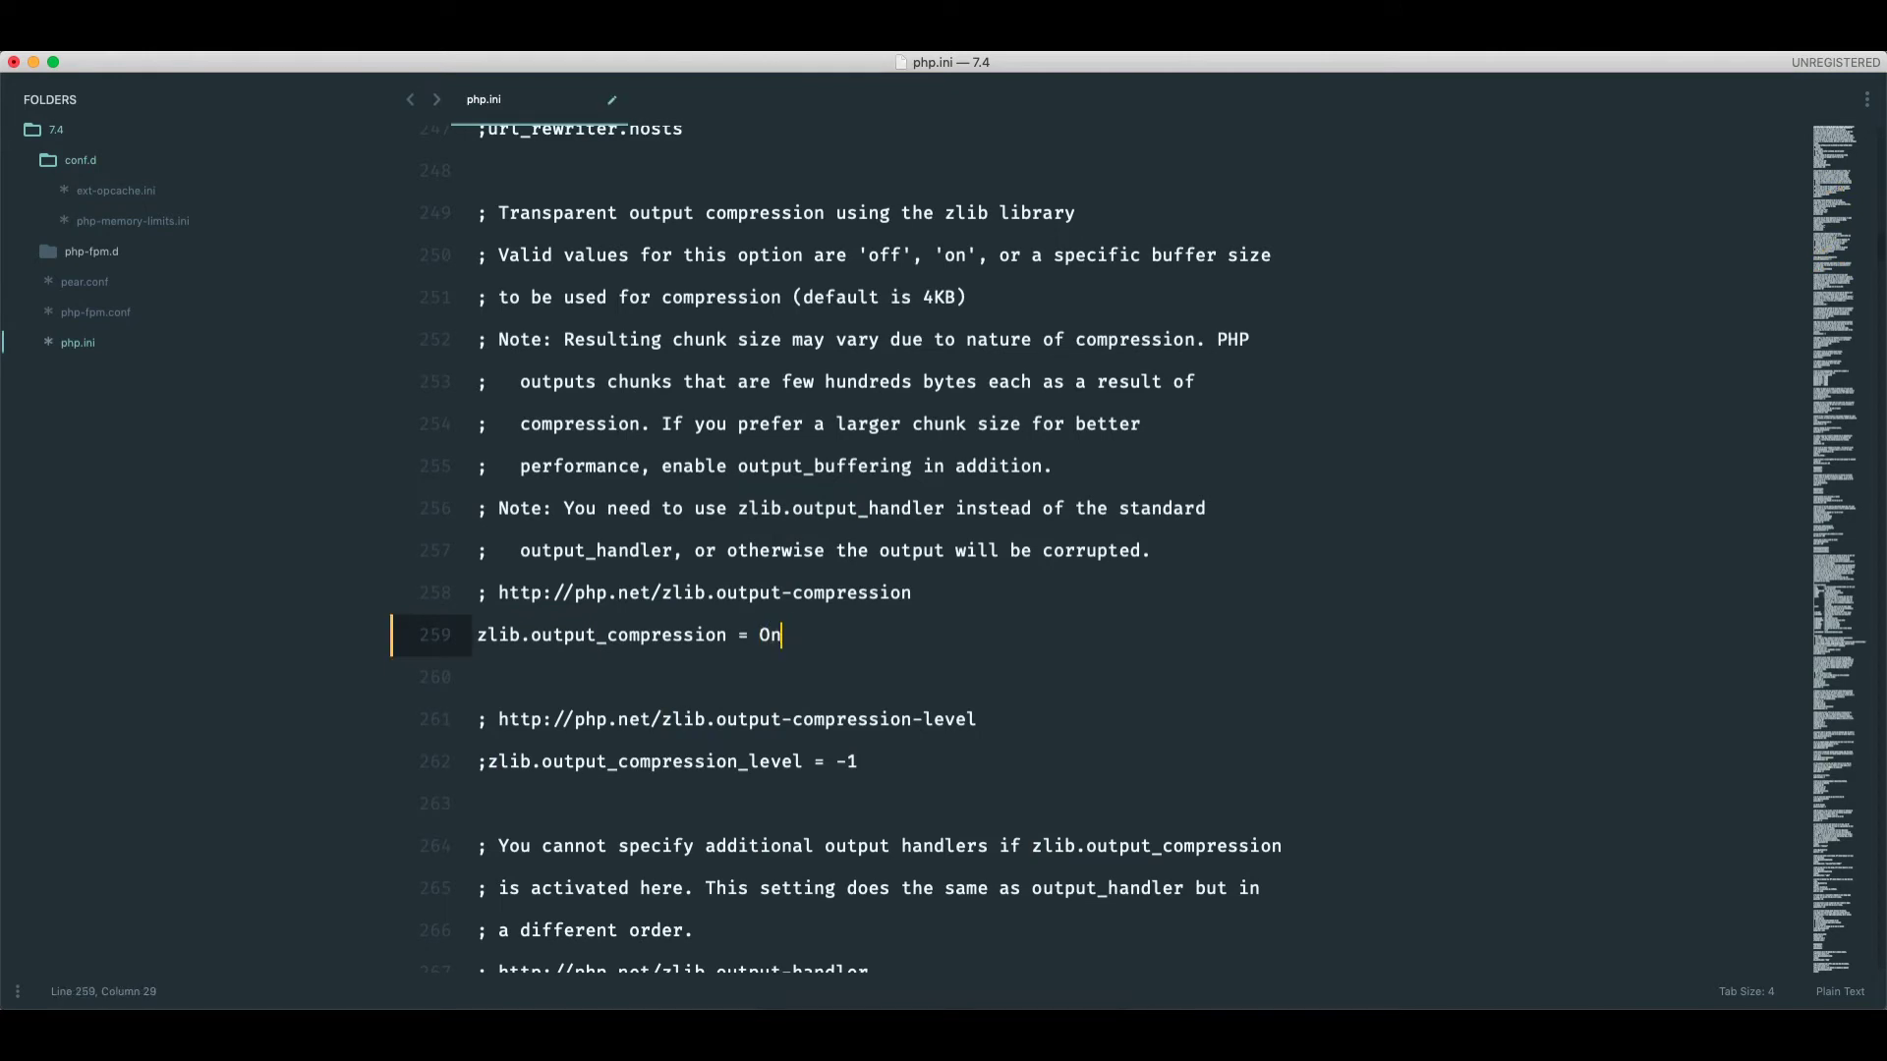
pyautogui.hotkey('ctrl', 's')
pyautogui.hotkey('ctrl', 'f')
pyautogui.write('zlib.output')
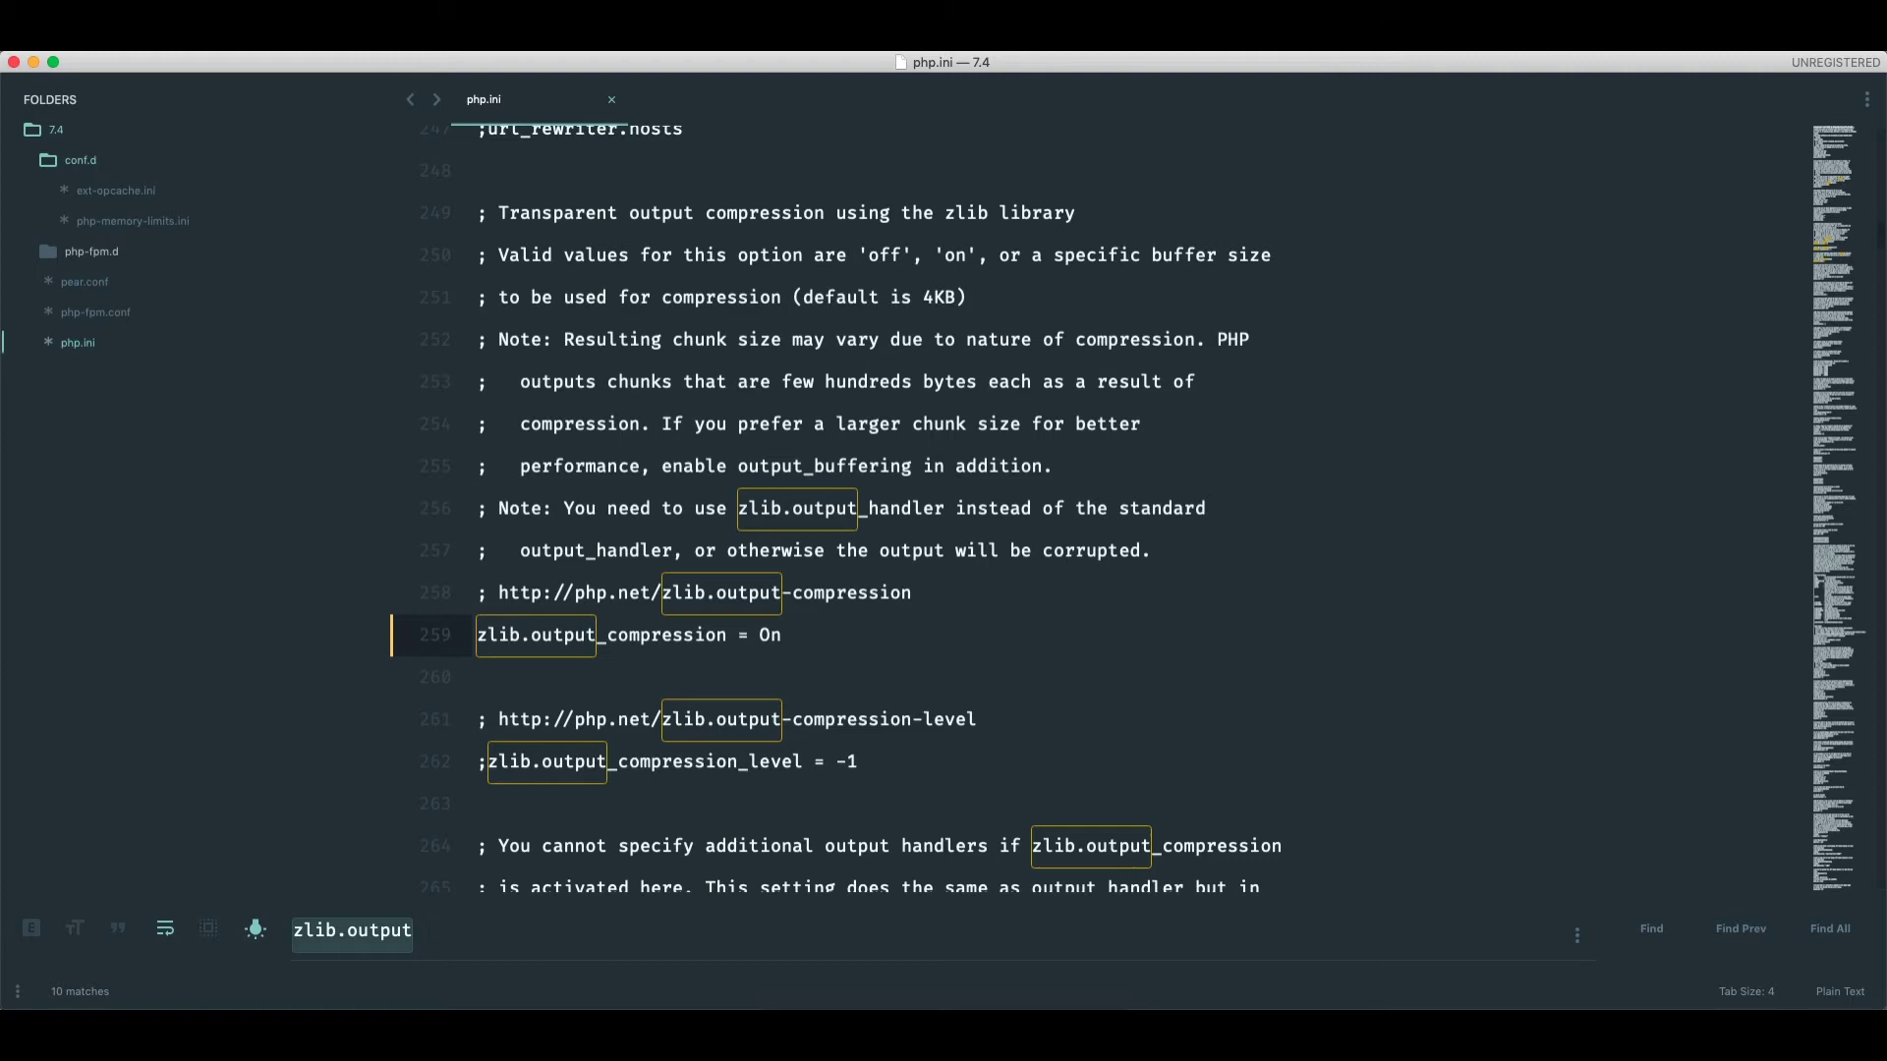
pyautogui.write('opc')
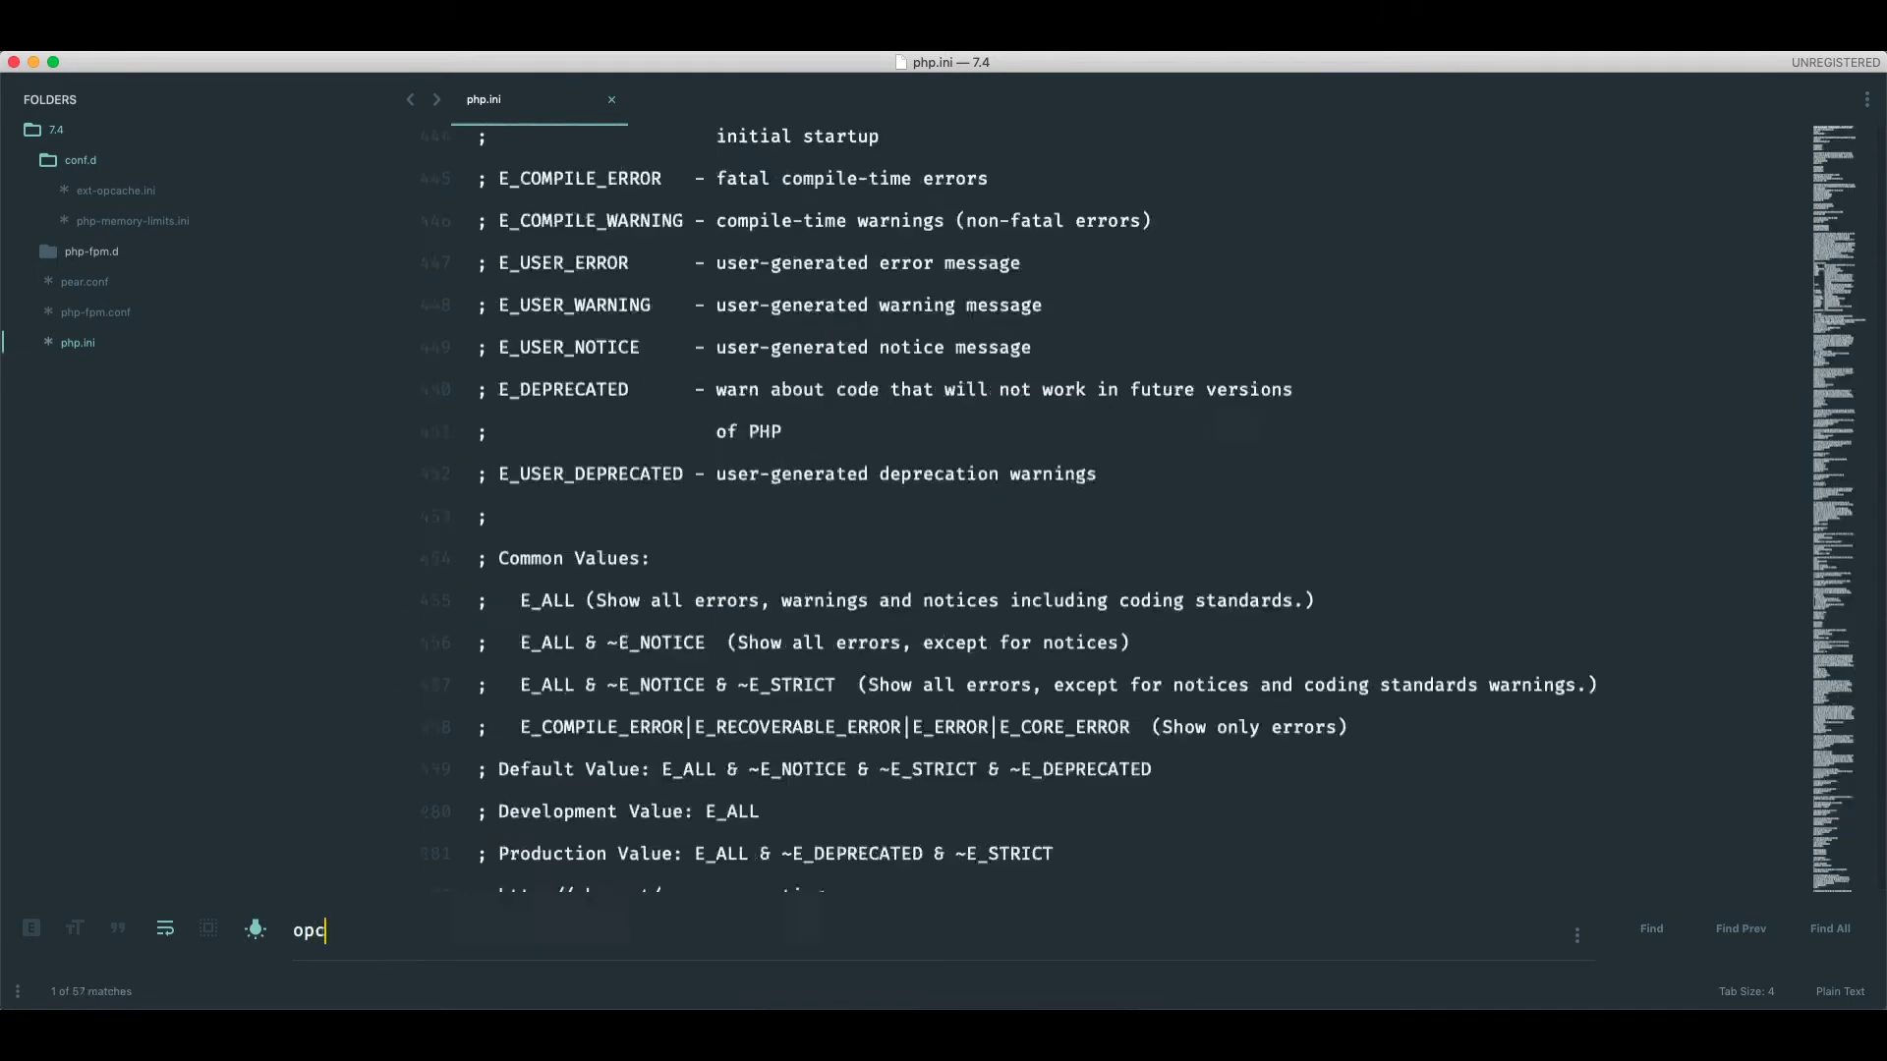
pyautogui.write('ache.save')
# - Uncomment opcache.save_comments=1 in php.ini, save, and return to Terminal
pyautogui.press('Escape')
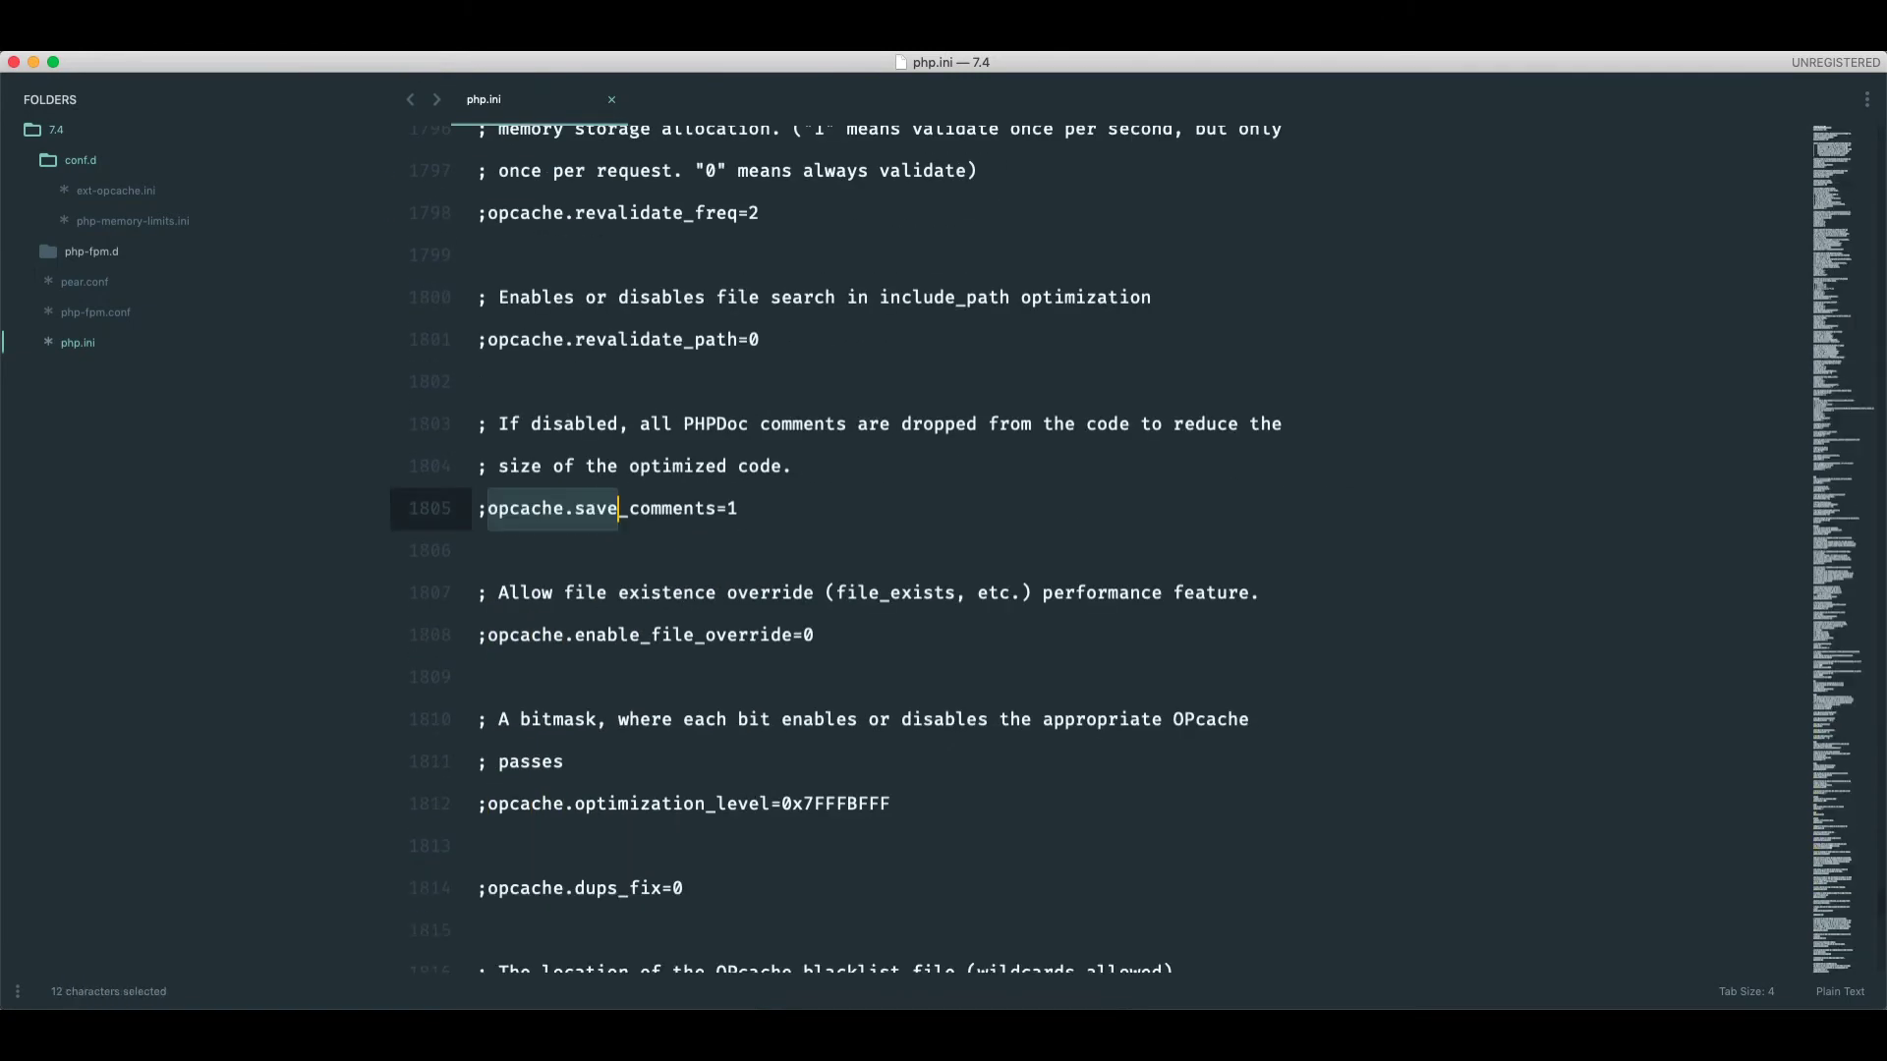
pyautogui.press('Left')
pyautogui.press('BackSpace')
pyautogui.press('super+s')
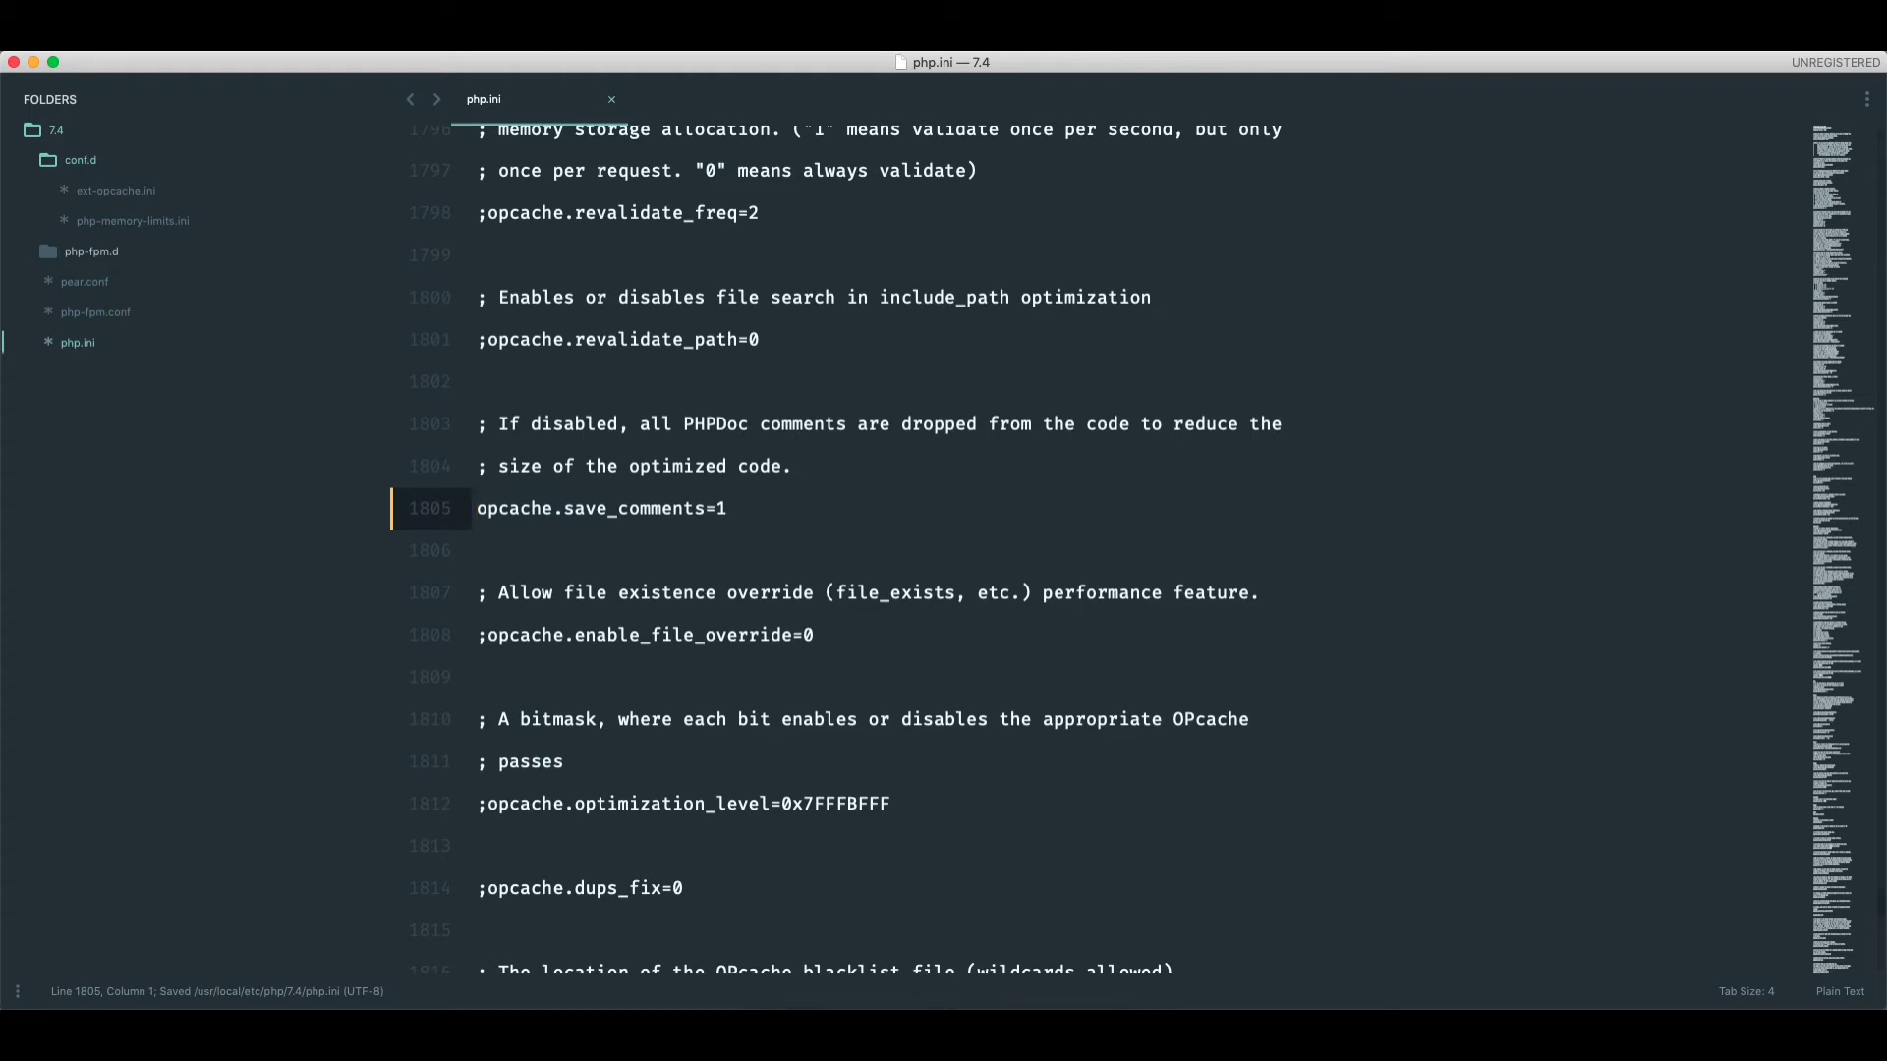
pyautogui.press('super+Tab')
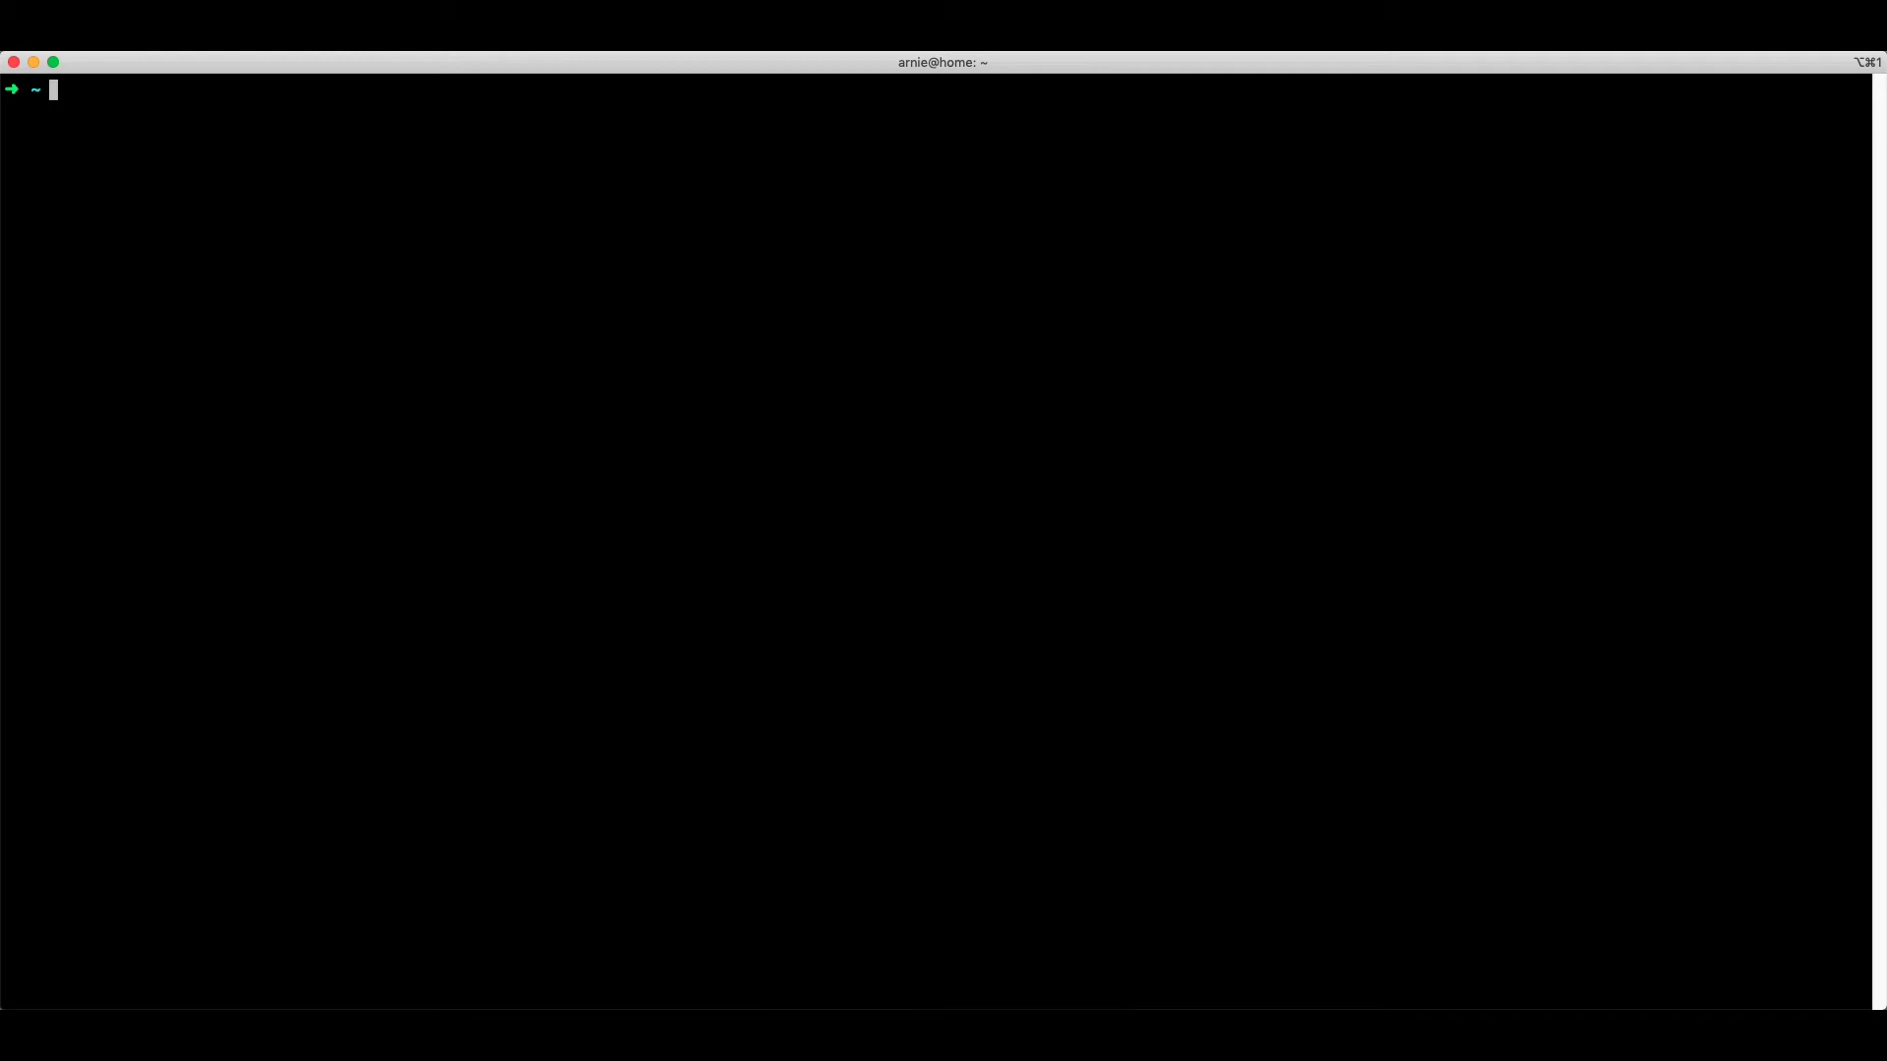
pyautogui.write('nginx -V')
# - Run nginx -V and cat the nginx.conf at the reported --conf-path
pyautogui.press('Return')
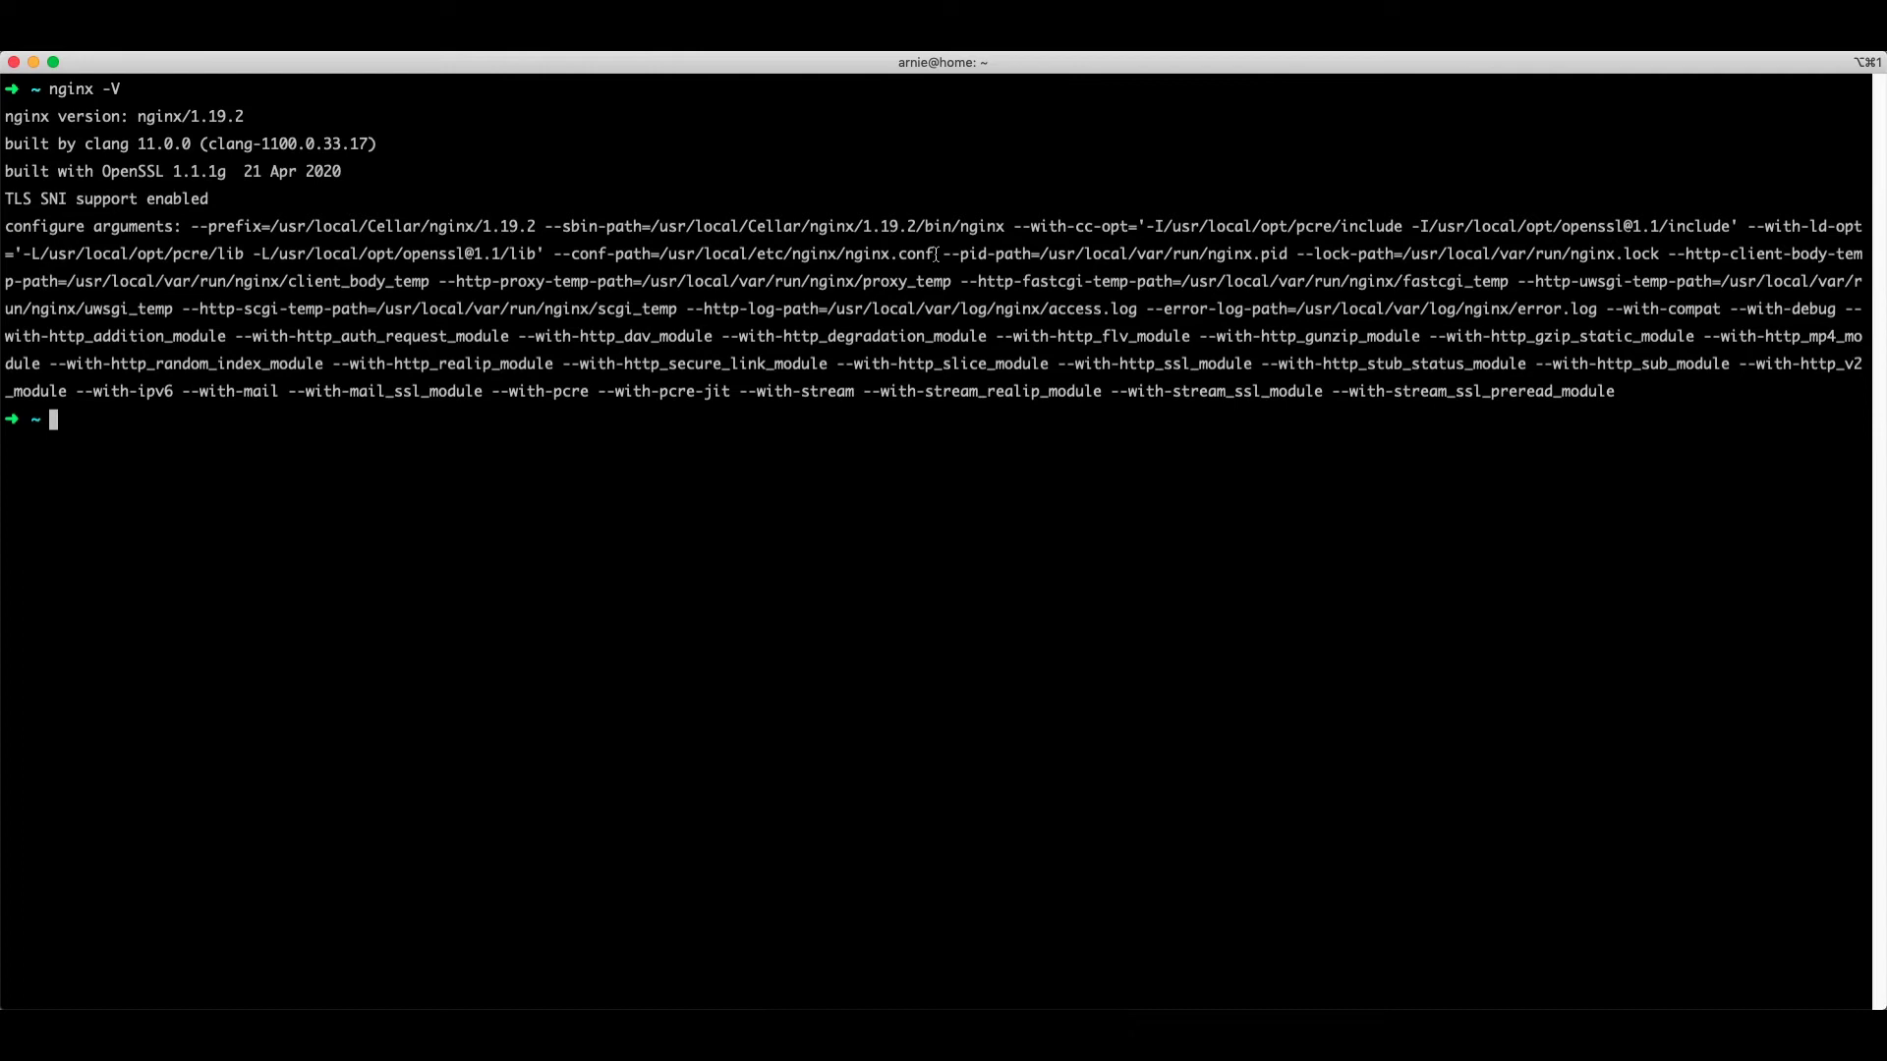
pyautogui.moveTo(938, 254); pyautogui.dragTo(660, 253)
pyautogui.press('super+c')
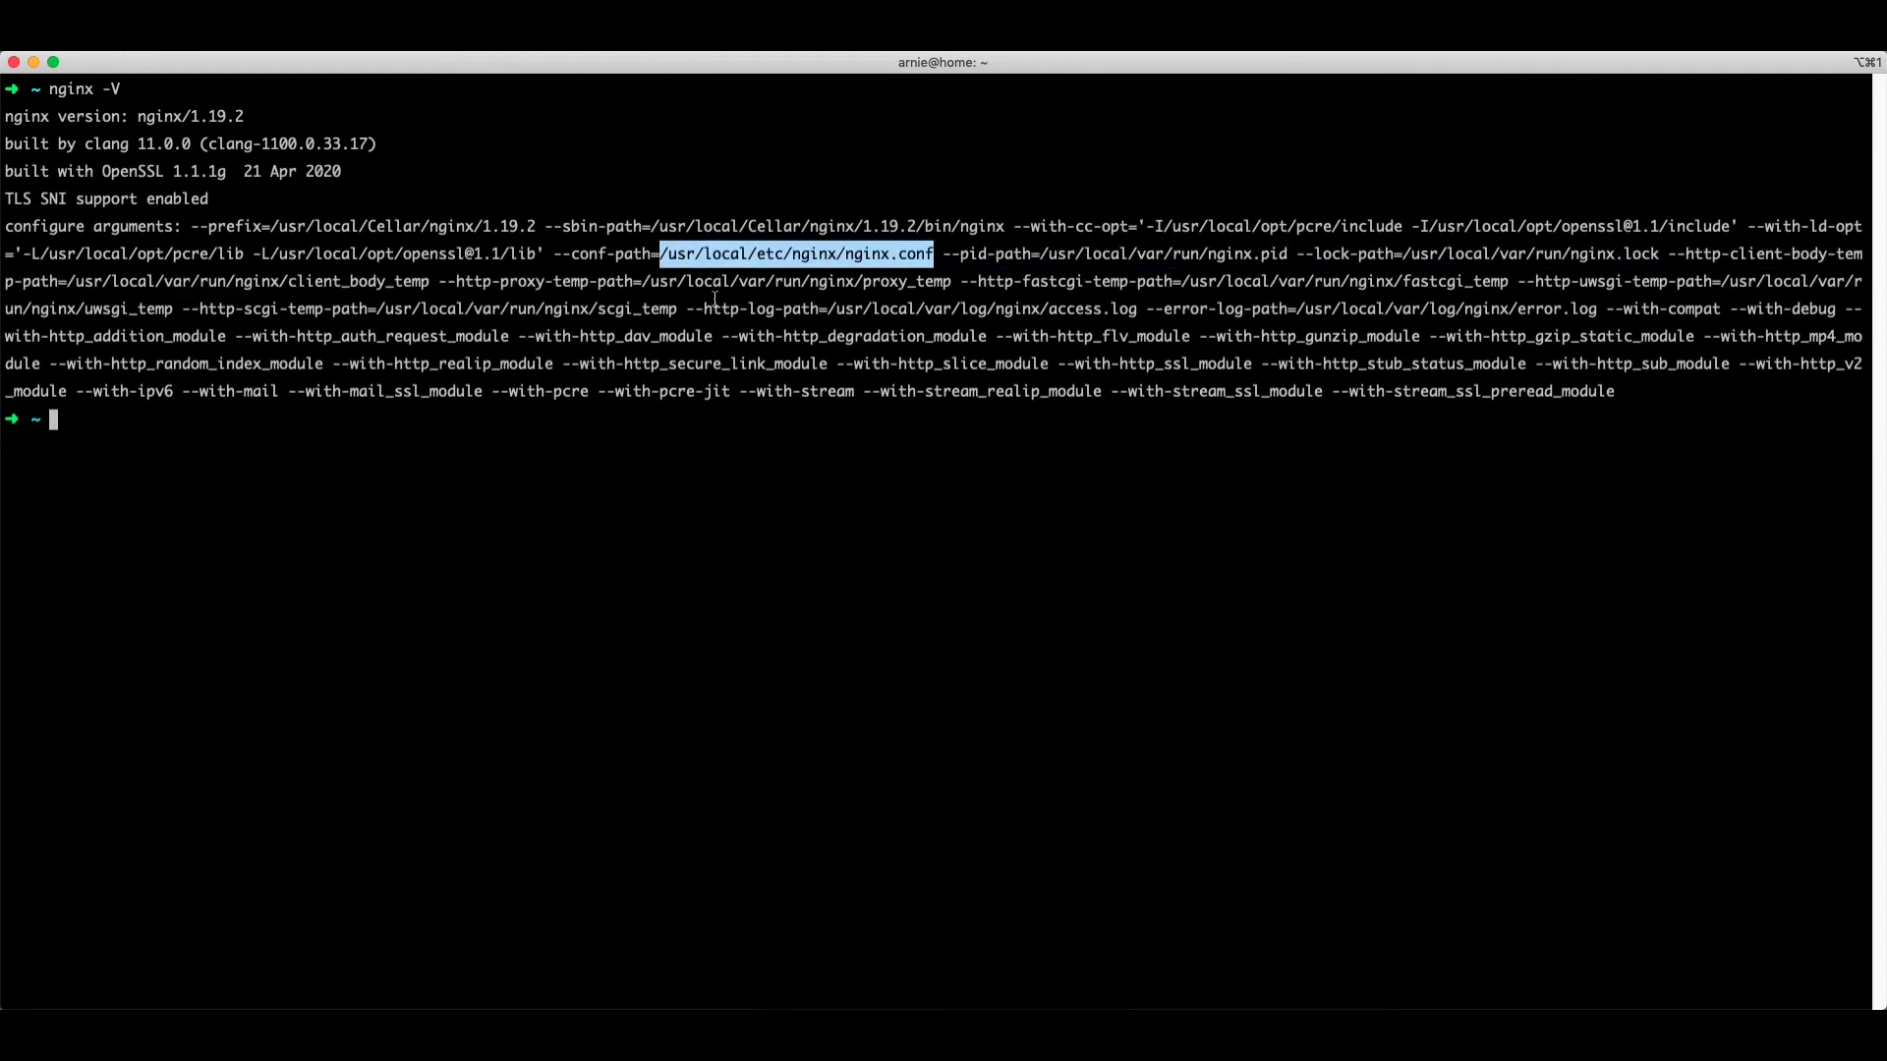
pyautogui.write('cat')
pyautogui.press('super+v')
pyautogui.press('Return')
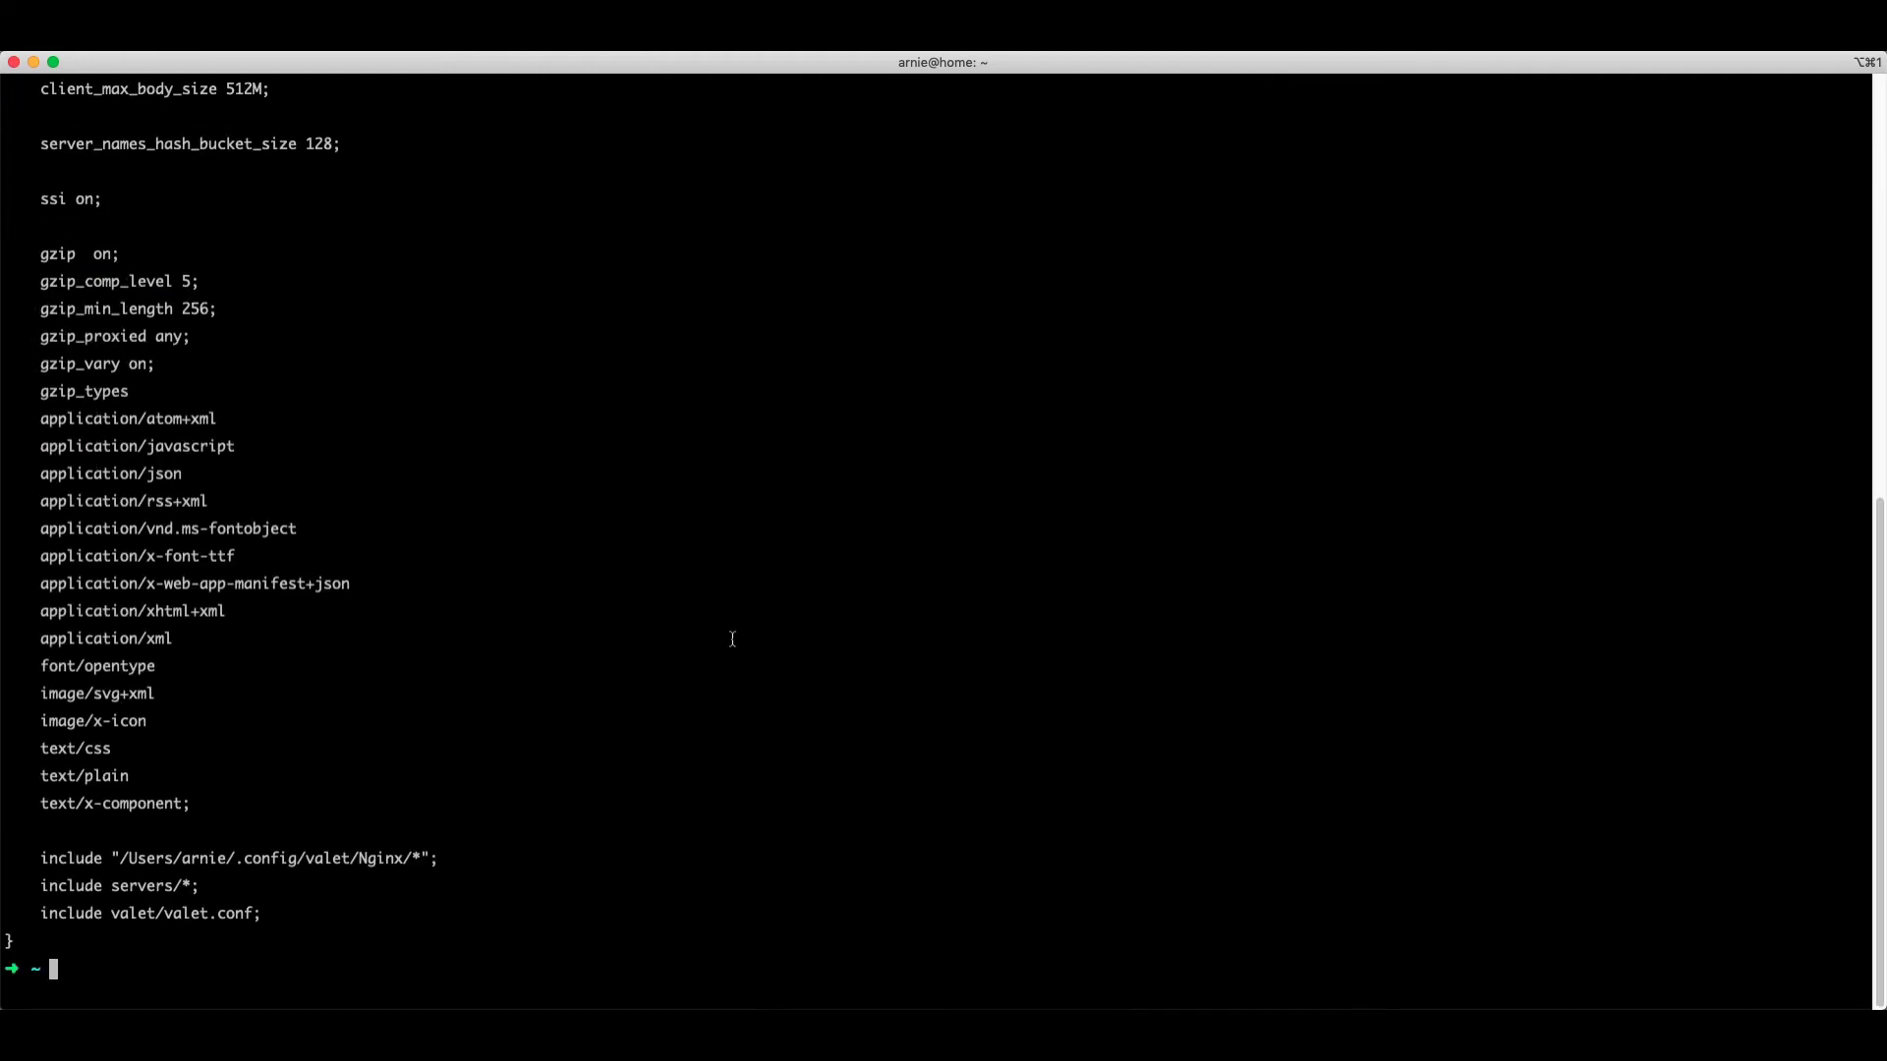
# - Copy the Valet Nginx include folder path from nginx.conf for a cd command
pyautogui.moveTo(39, 858); pyautogui.dragTo(433, 858)
pyautogui.press('super+c')
pyautogui.click(433, 858)
pyautogui.doubleClick(415, 860)
pyautogui.moveTo(120, 857); pyautogui.dragTo(414, 858)
pyautogui.write('cd')
# - cd into the Valet Nginx folder, list it, and create an empty magento.conf opened in vi
pyautogui.press('super+v')
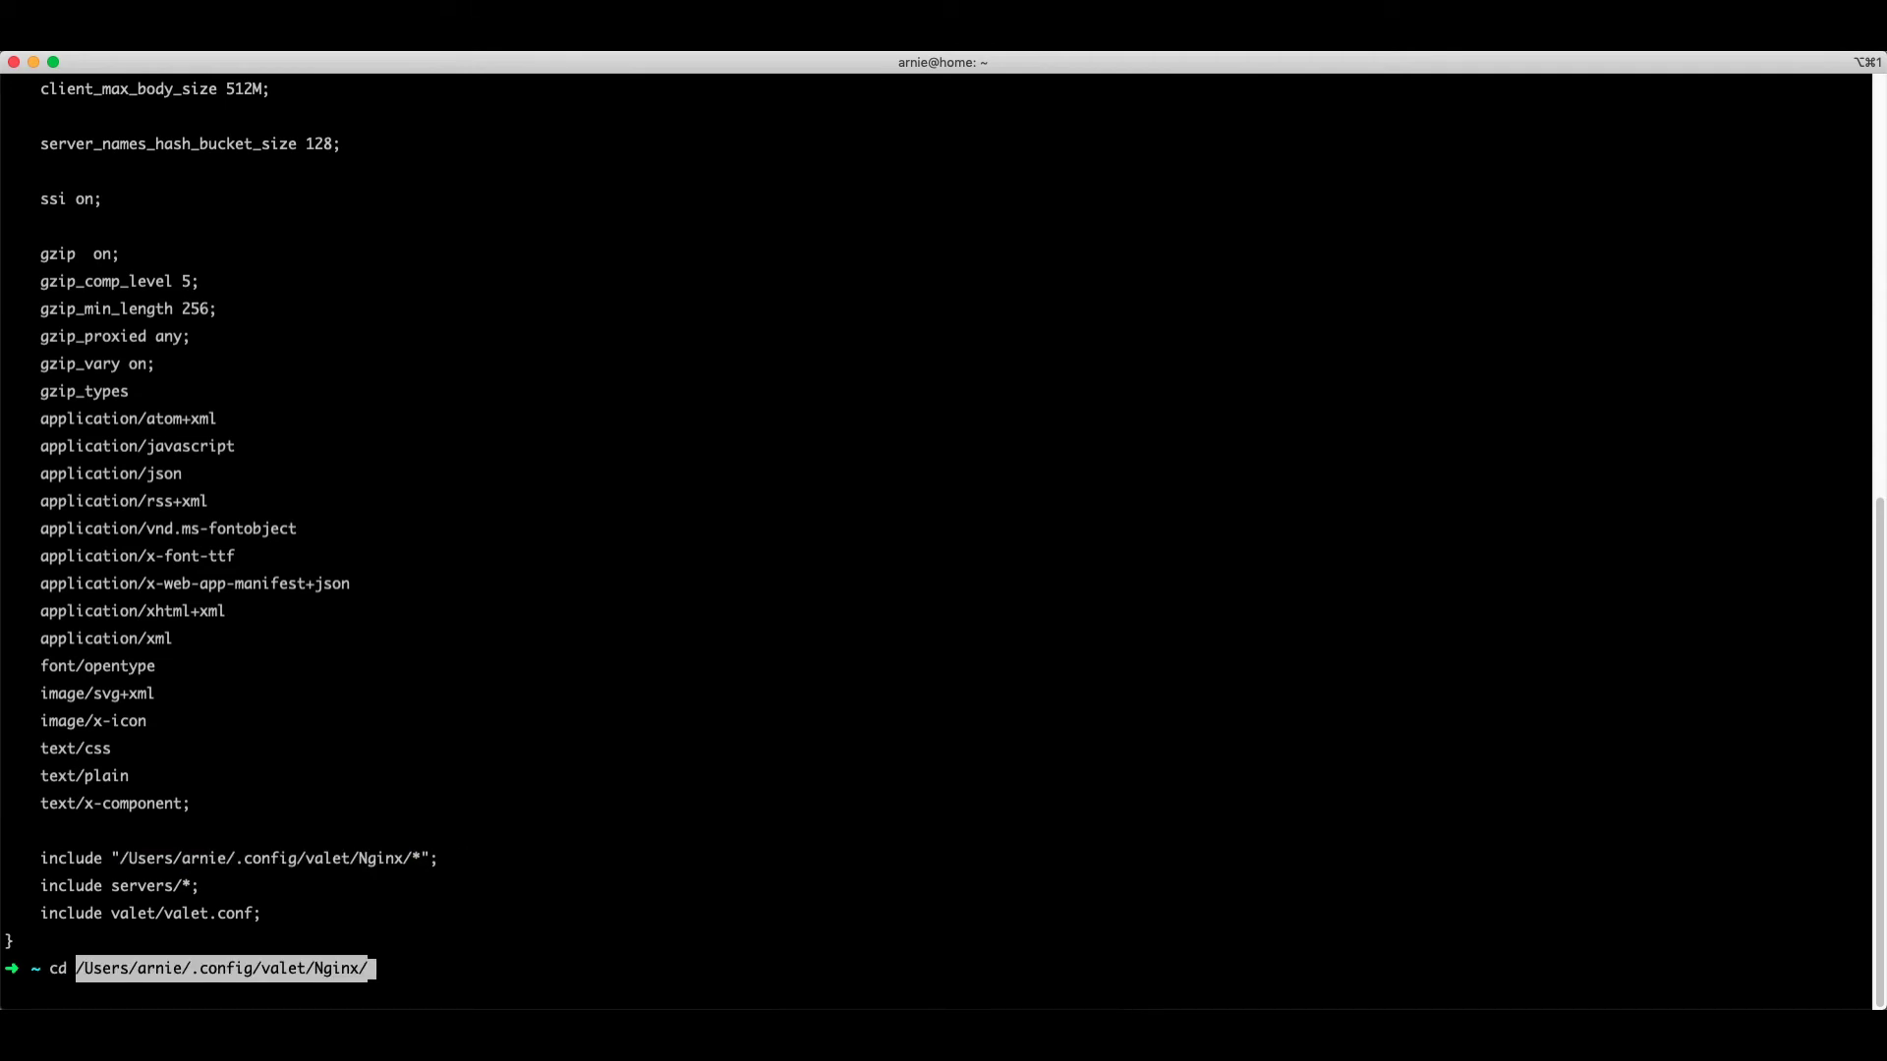
pyautogui.press('Return')
pyautogui.write('ls')
pyautogui.press('Return')
pyautogui.write('t')
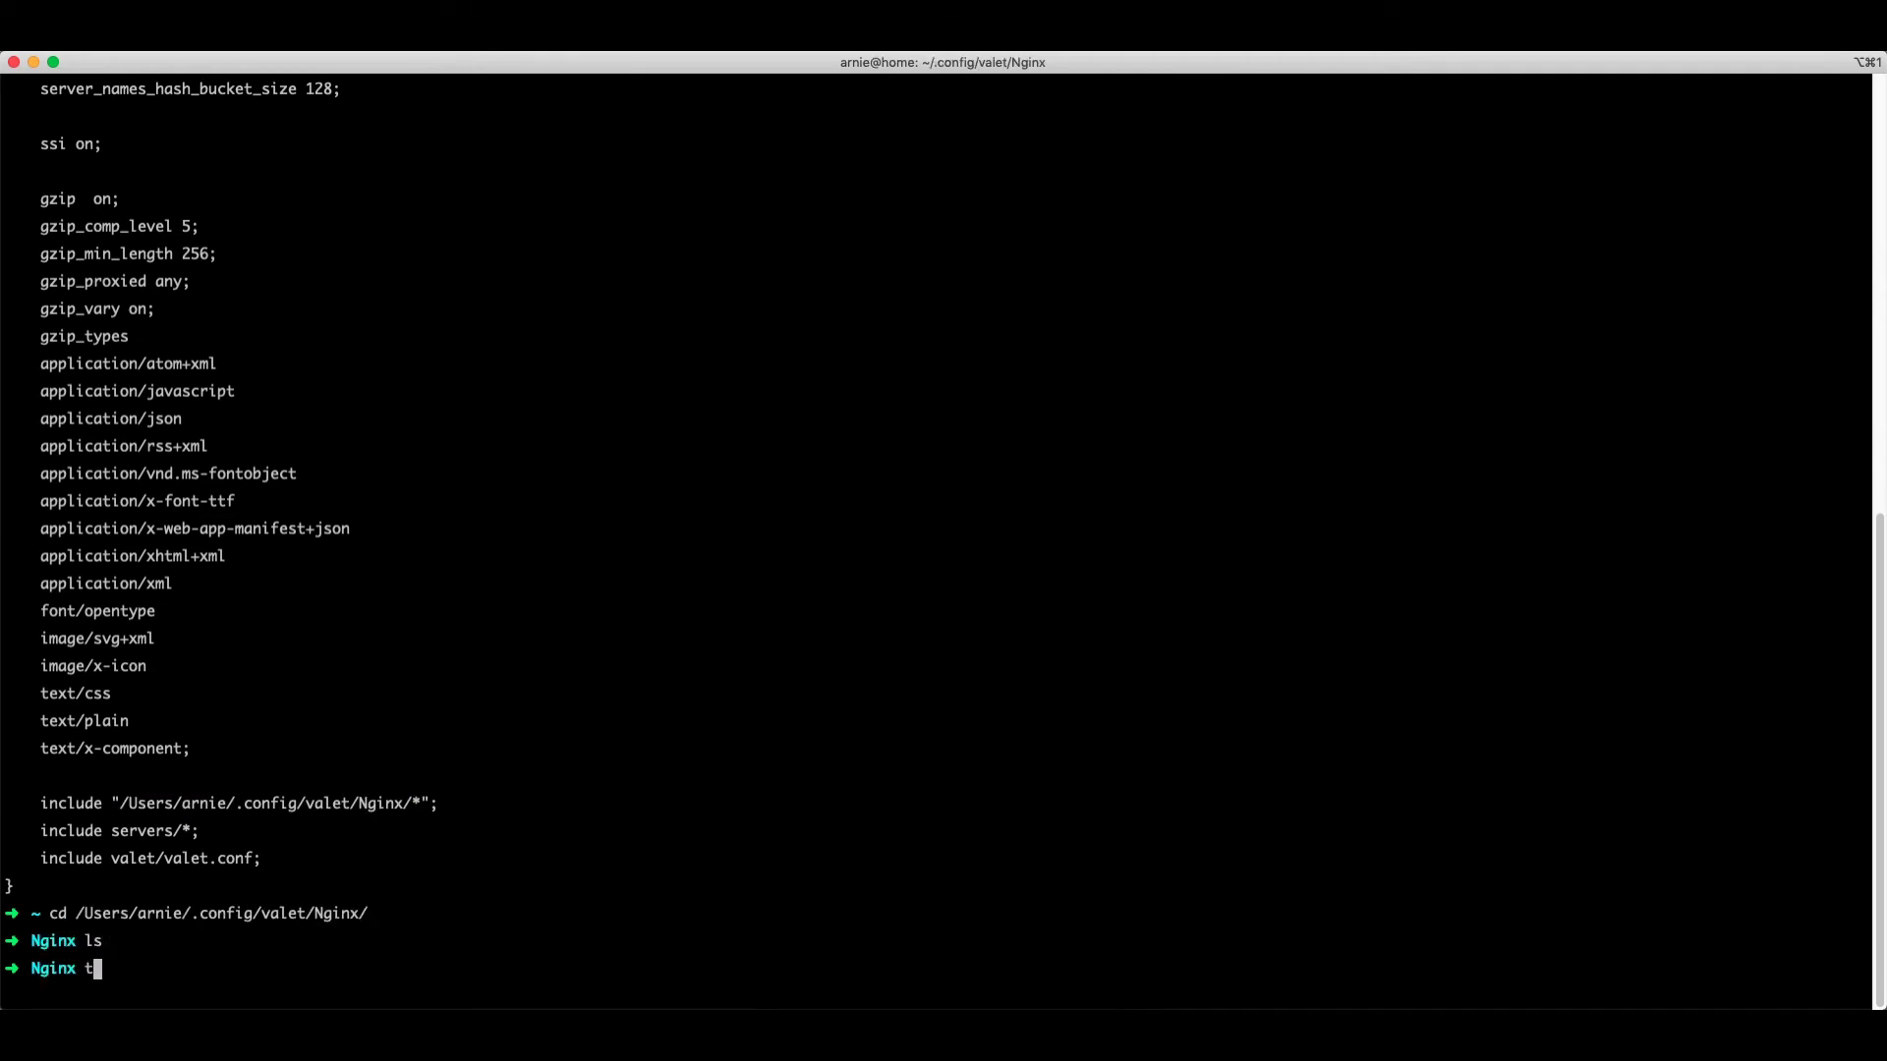
pyautogui.write('ouch mage')
pyautogui.write('nto.conf')
pyautogui.press('Return')
pyautogui.write('vi m')
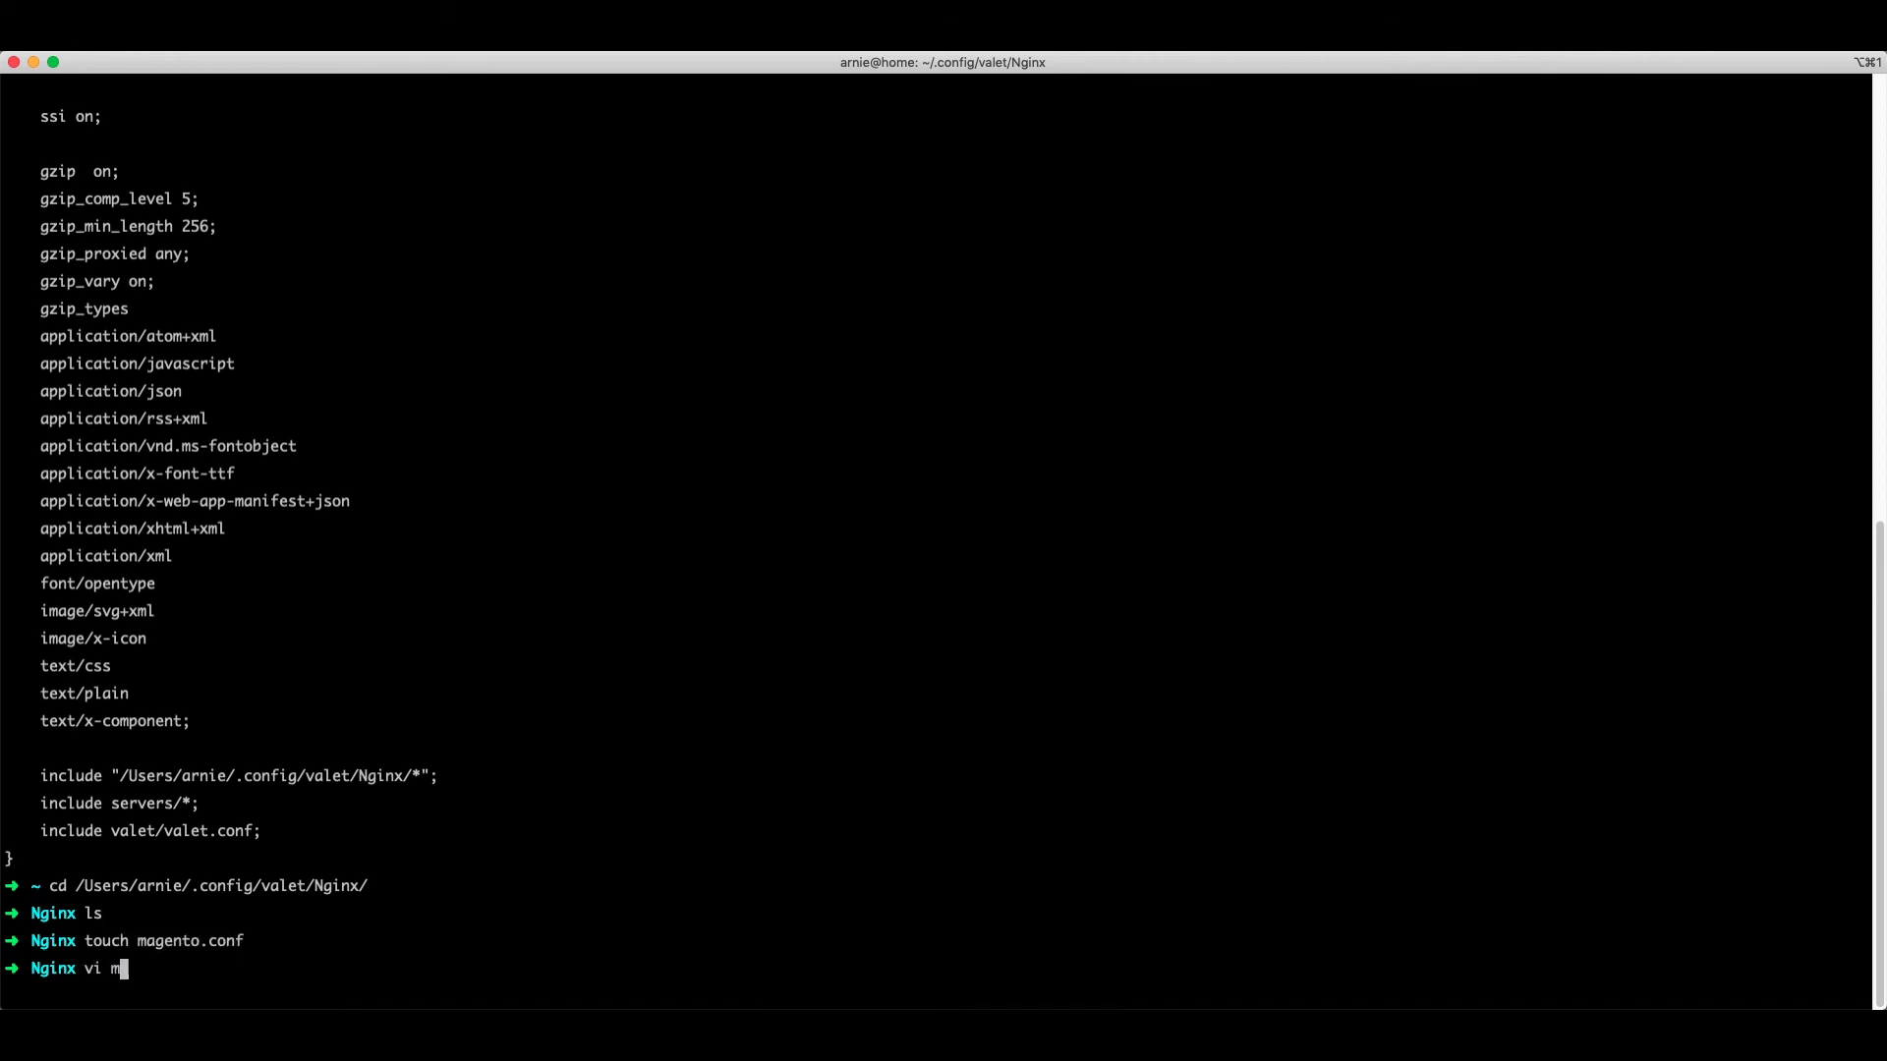
pyautogui.write('ag')
pyautogui.press('Tab')
pyautogui.press('Return')
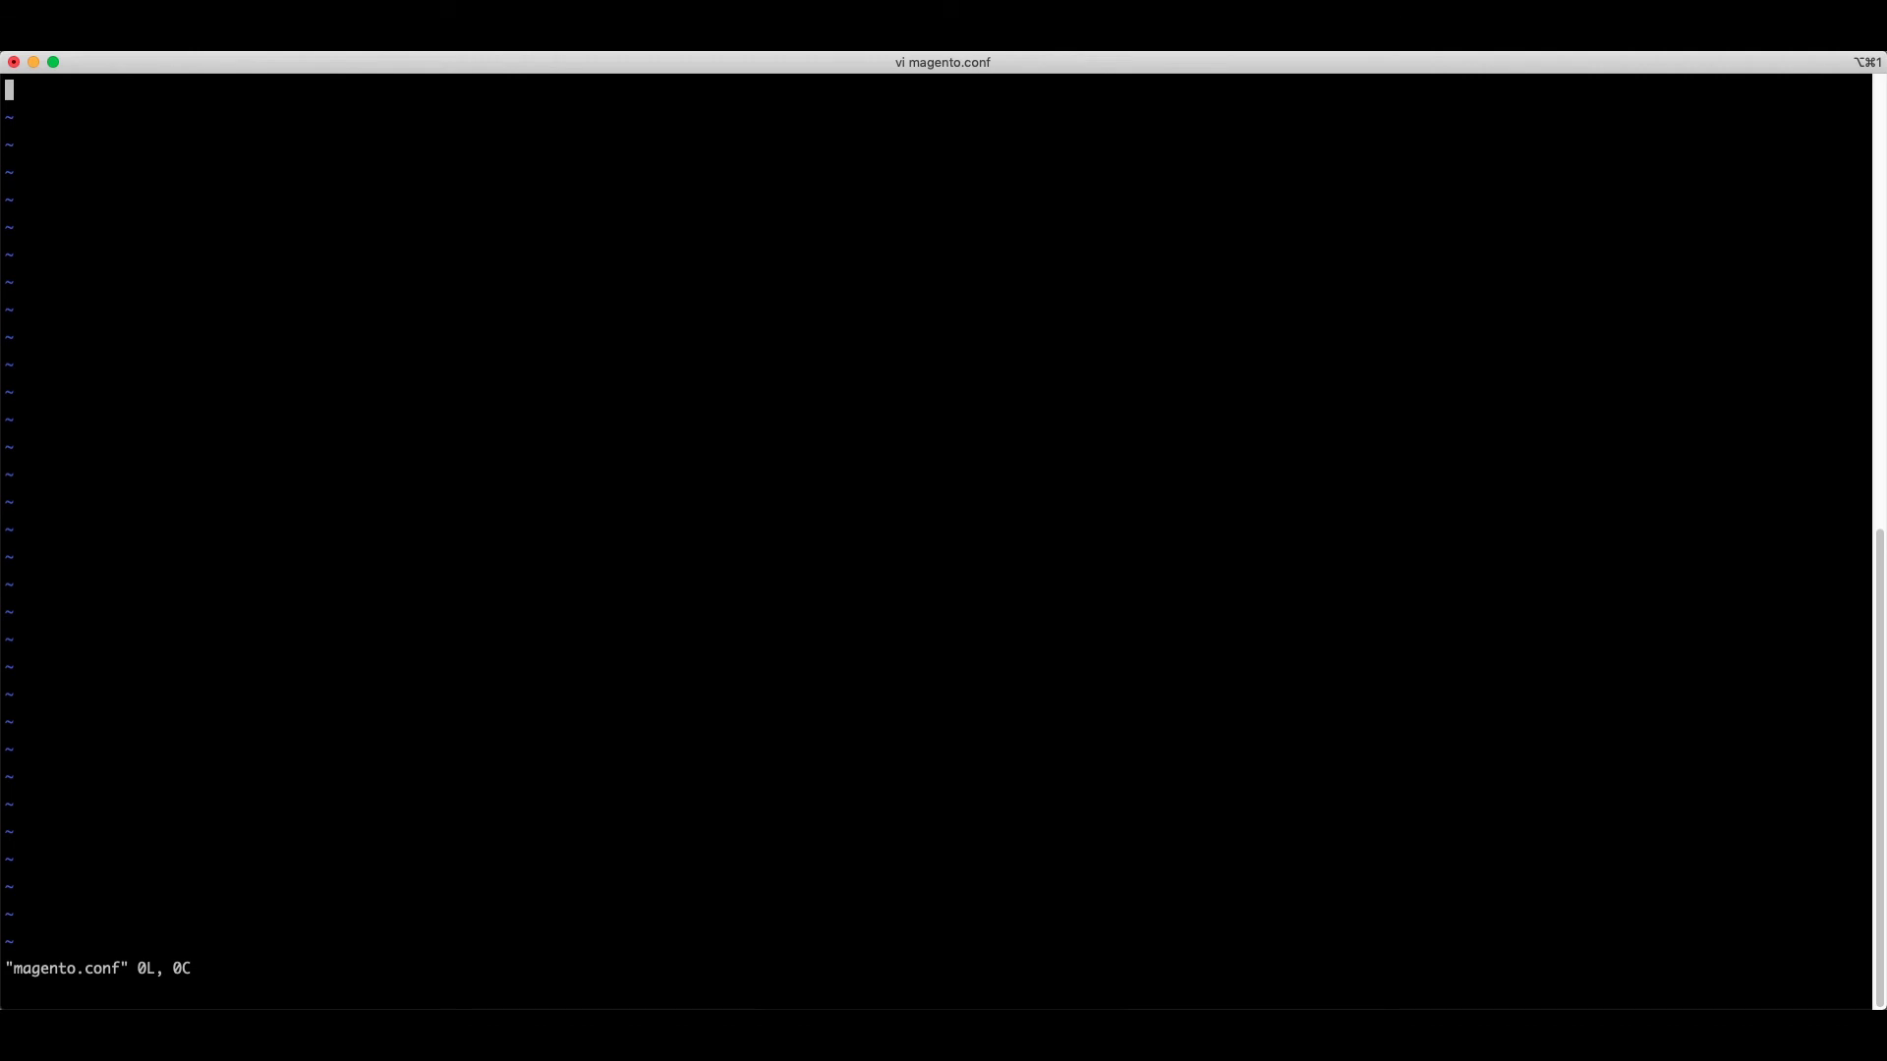
pyautogui.write('ifastcgi_buffers 16 16k; fastcgi_buffer_size 32k; fastcgi_read_timeout 600s; fastcgi_connect_timeout 600s;')
# - Write the four fastcgi buffer and timeout directives into magento.conf, save it, and run valet restart
pyautogui.press('Escape')
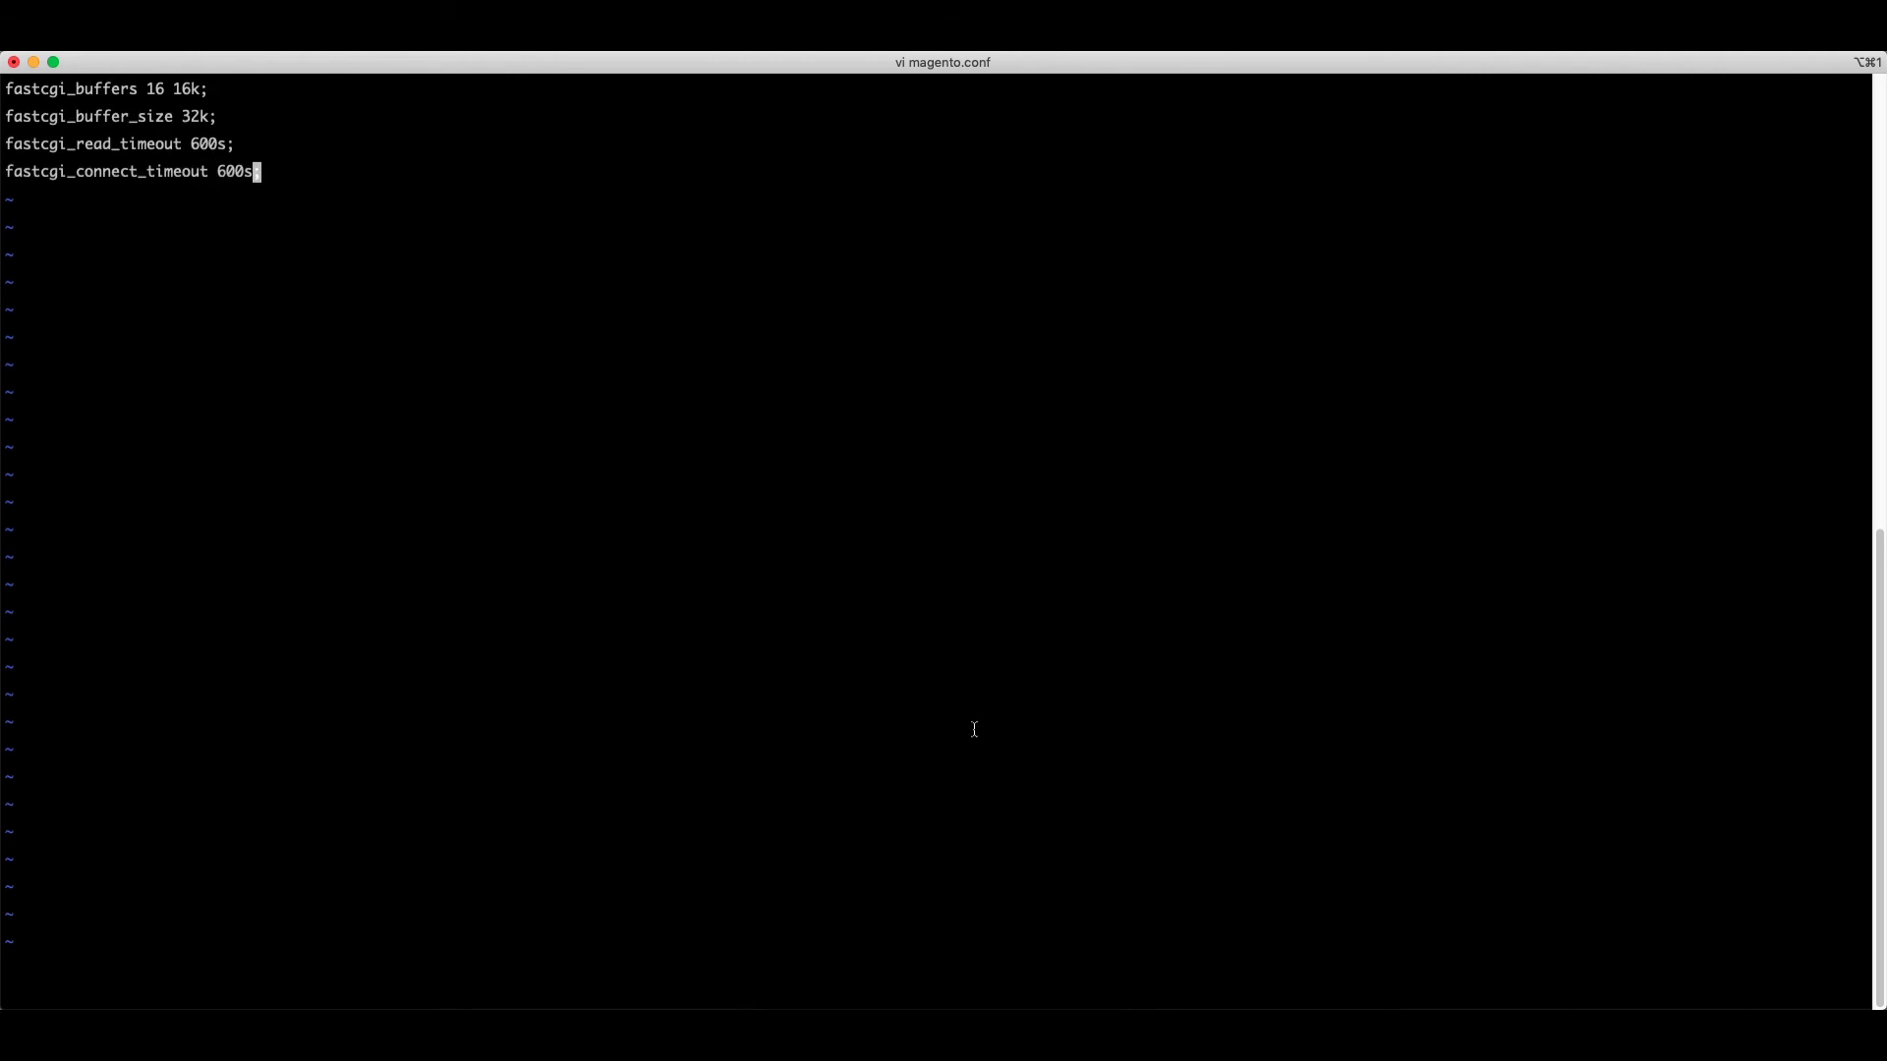
pyautogui.write(';')
pyautogui.press('Escape')
pyautogui.write(':wq')
pyautogui.press('Return')
pyautogui.hotkey('ctrl', 'l')
pyautogui.write('valet restart')
pyautogui.press('Return')
pyautogui.press('Return')
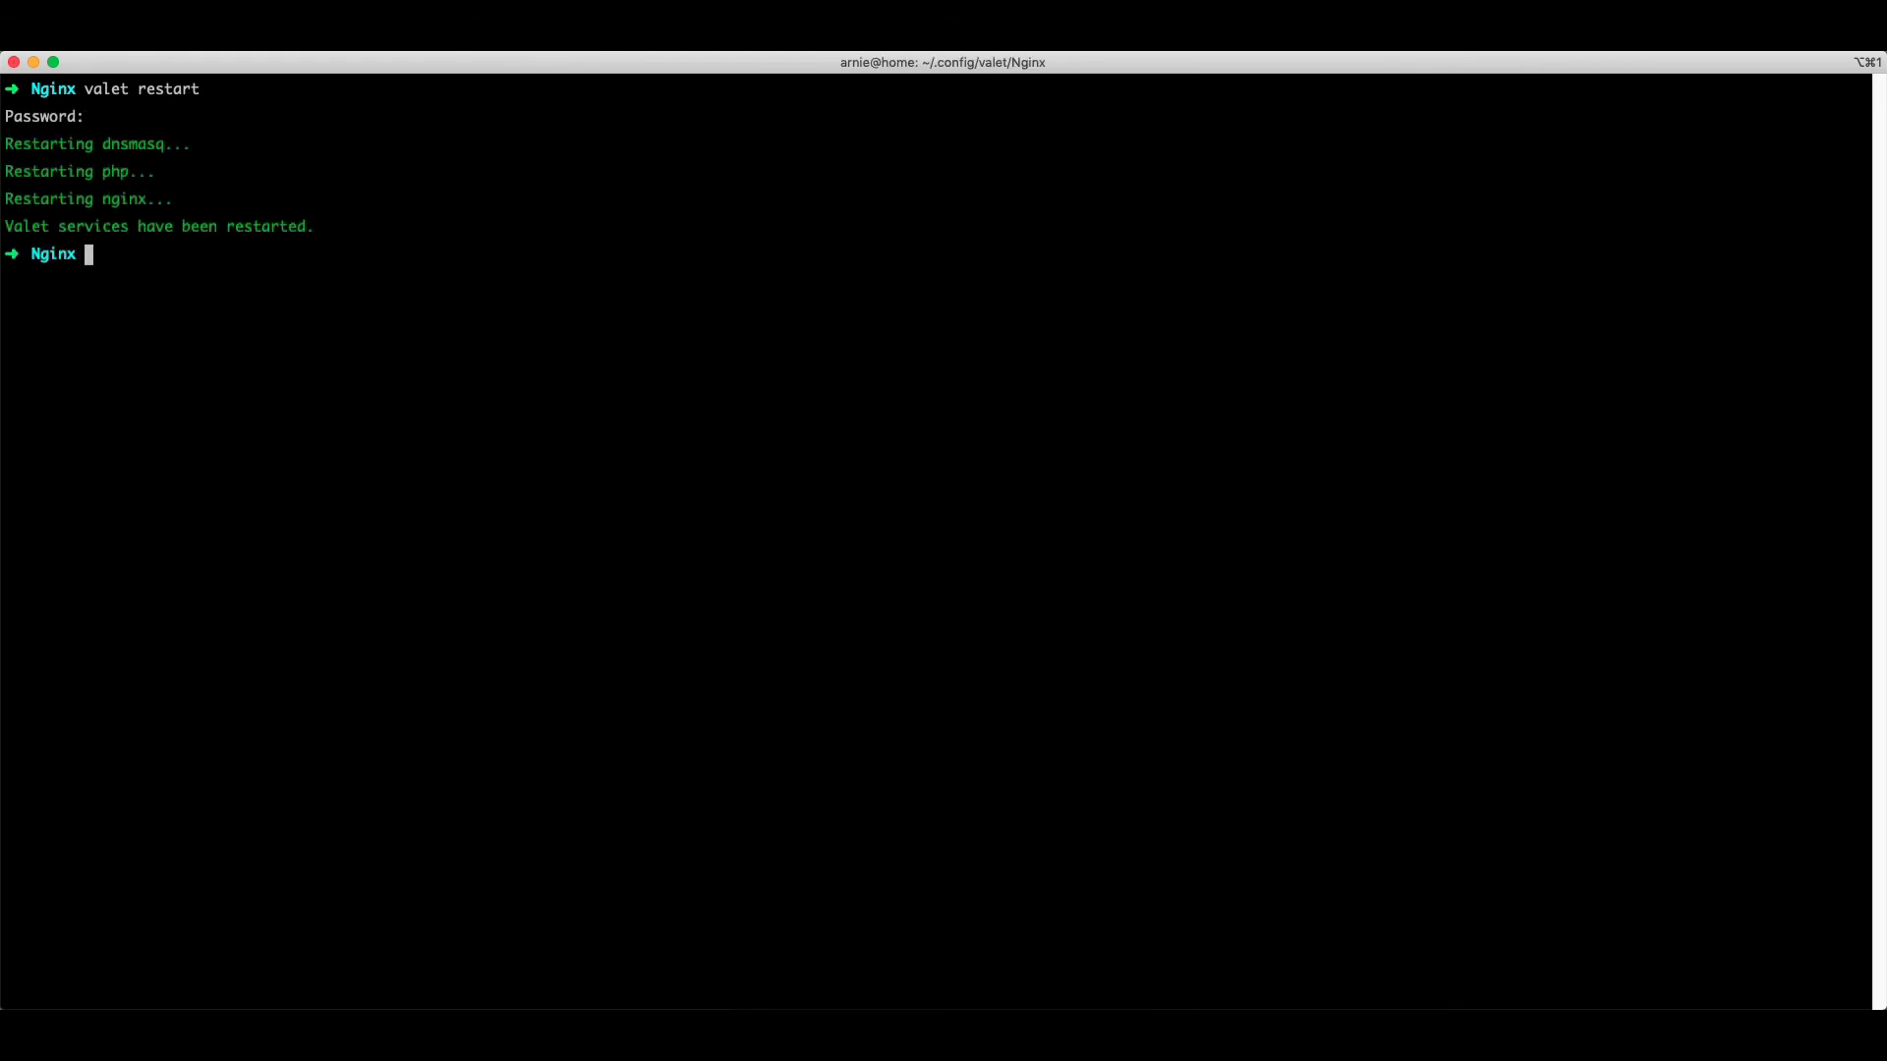
pyautogui.write('php -i')
# - Run php -i and confirm the output reports memory_limit as 4G
pyautogui.press('Return')
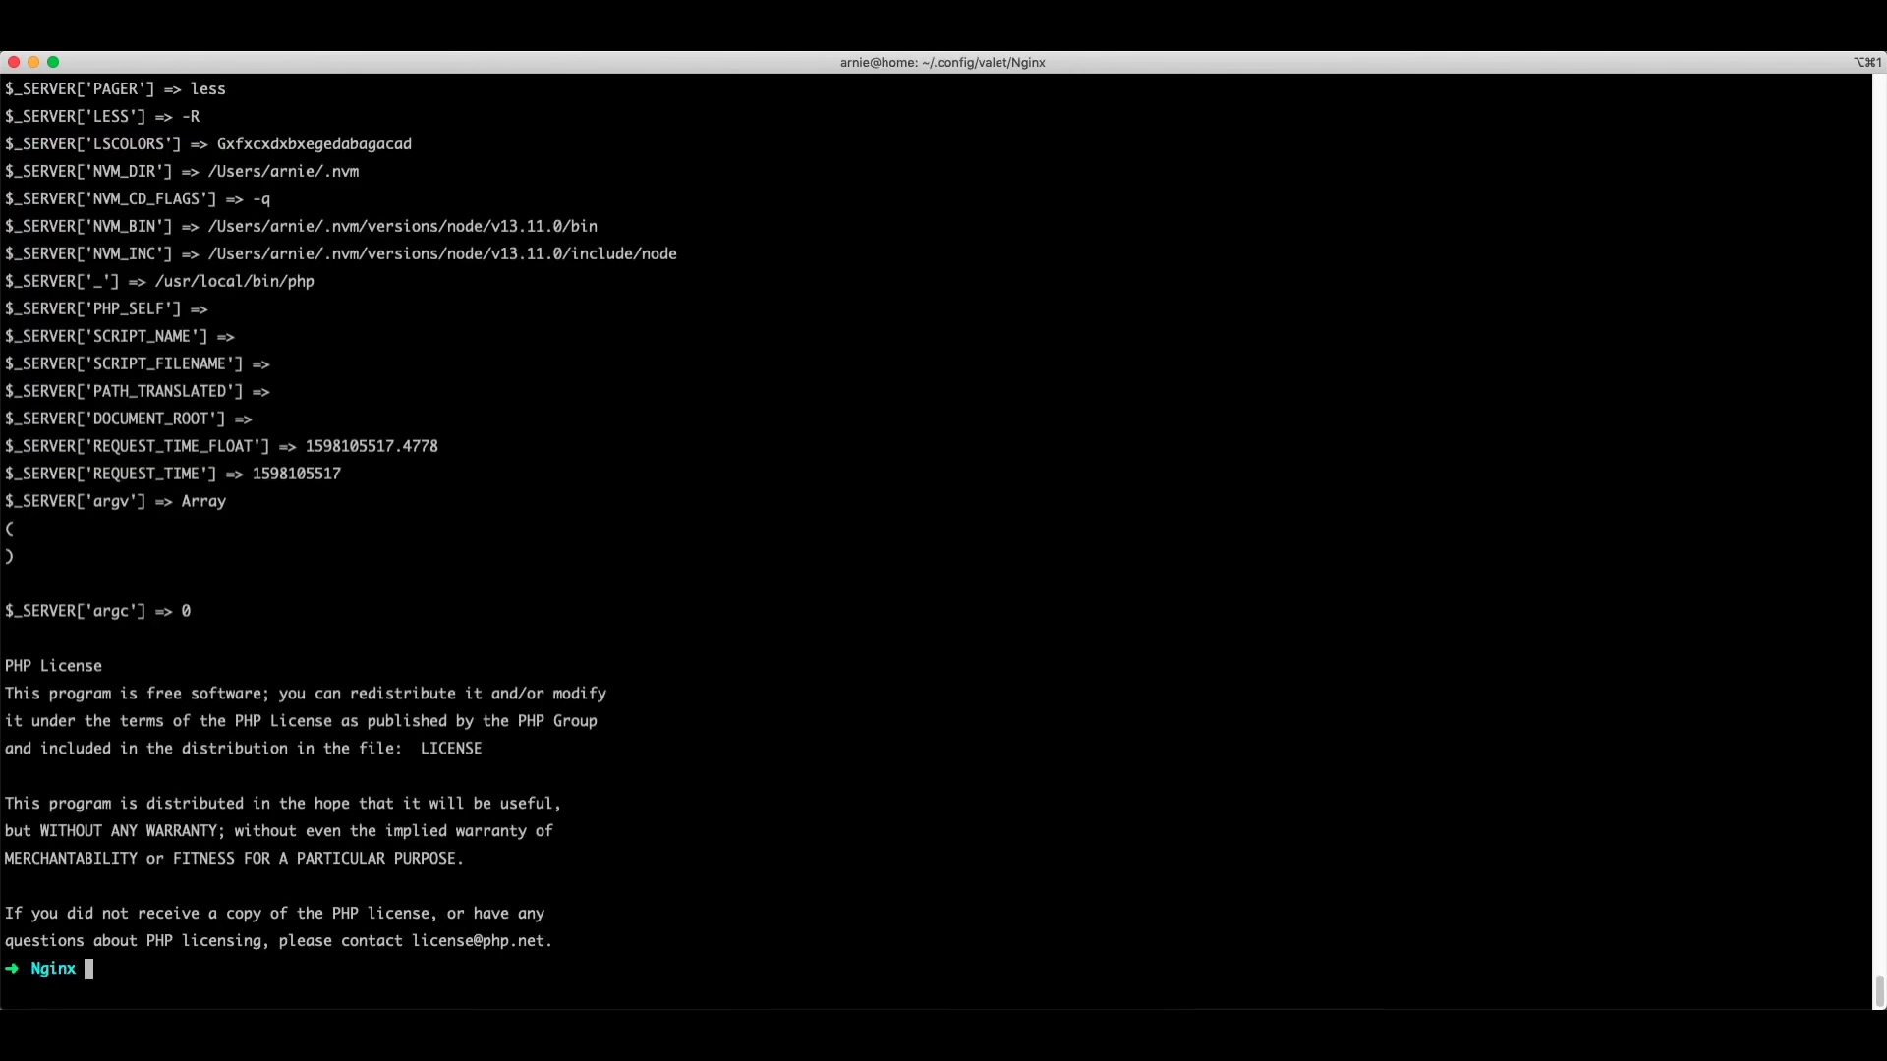
pyautogui.press('super+f')
pyautogui.write('memory_li')
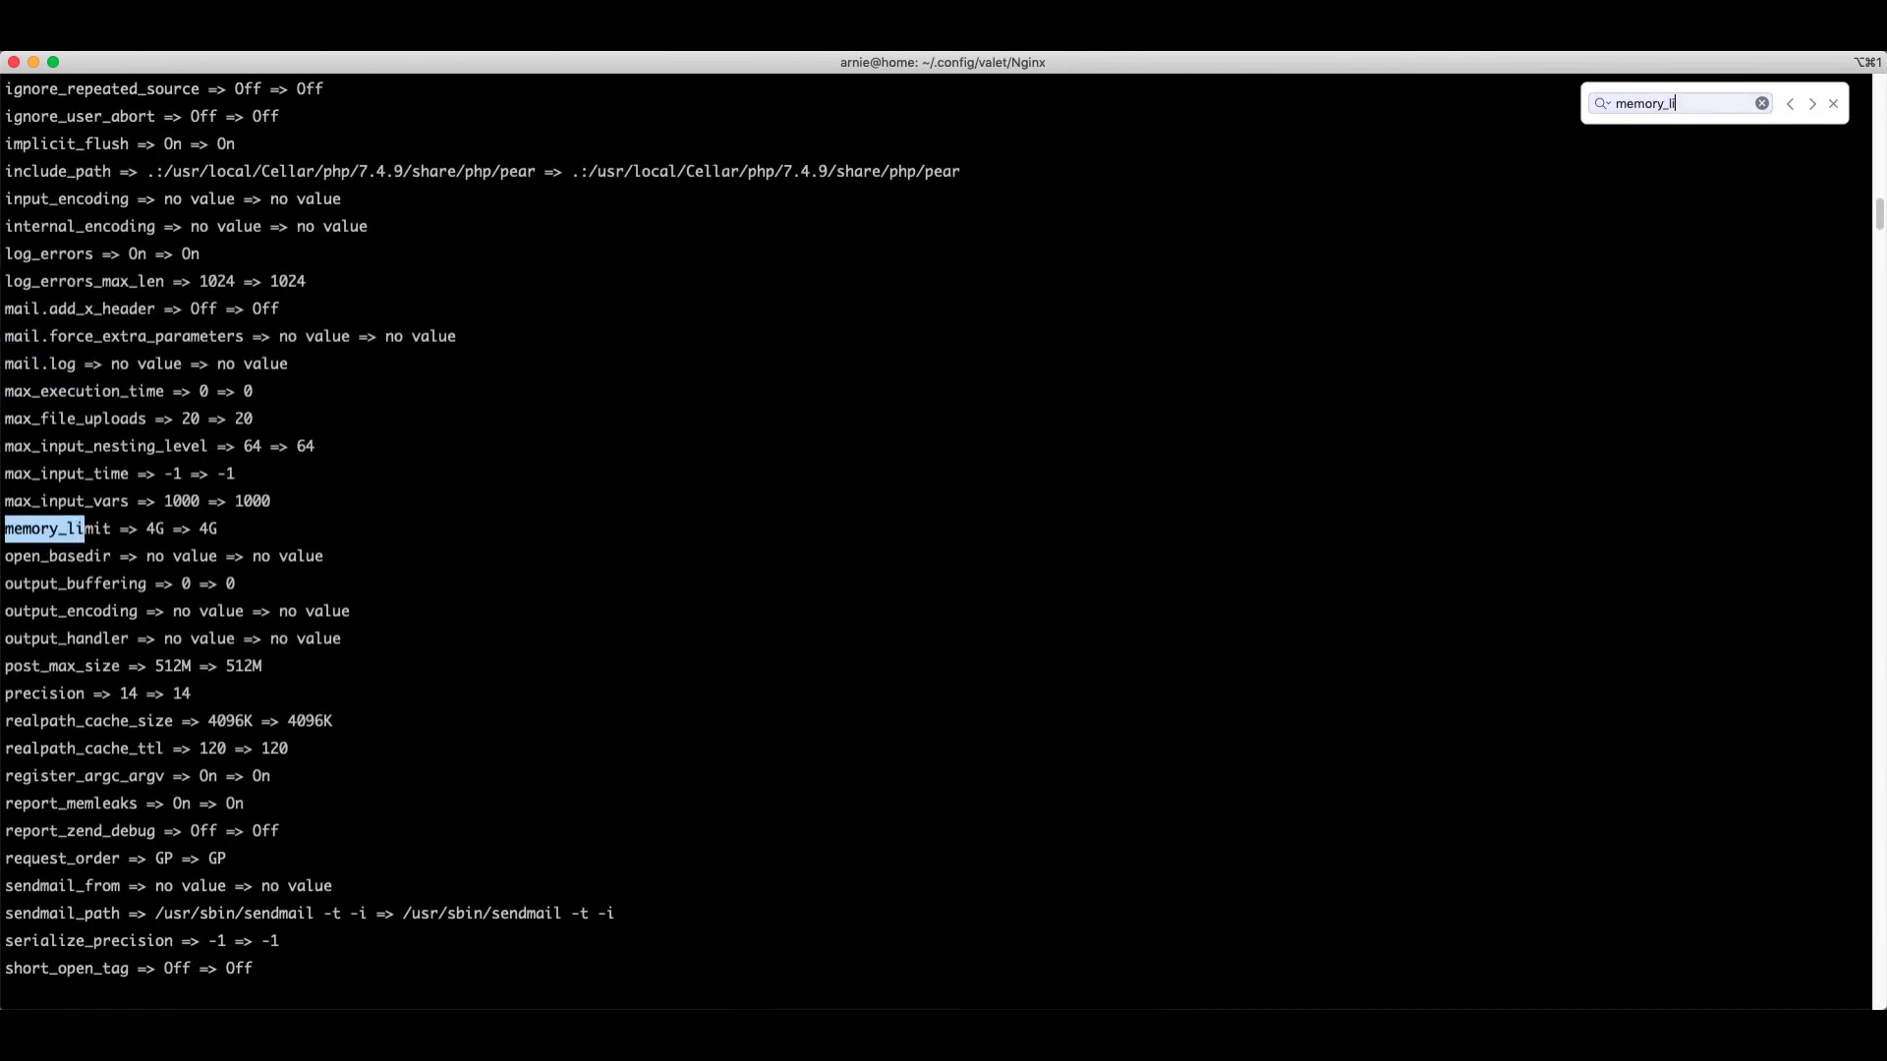
pyautogui.write('mit')
pyautogui.press('Escape')
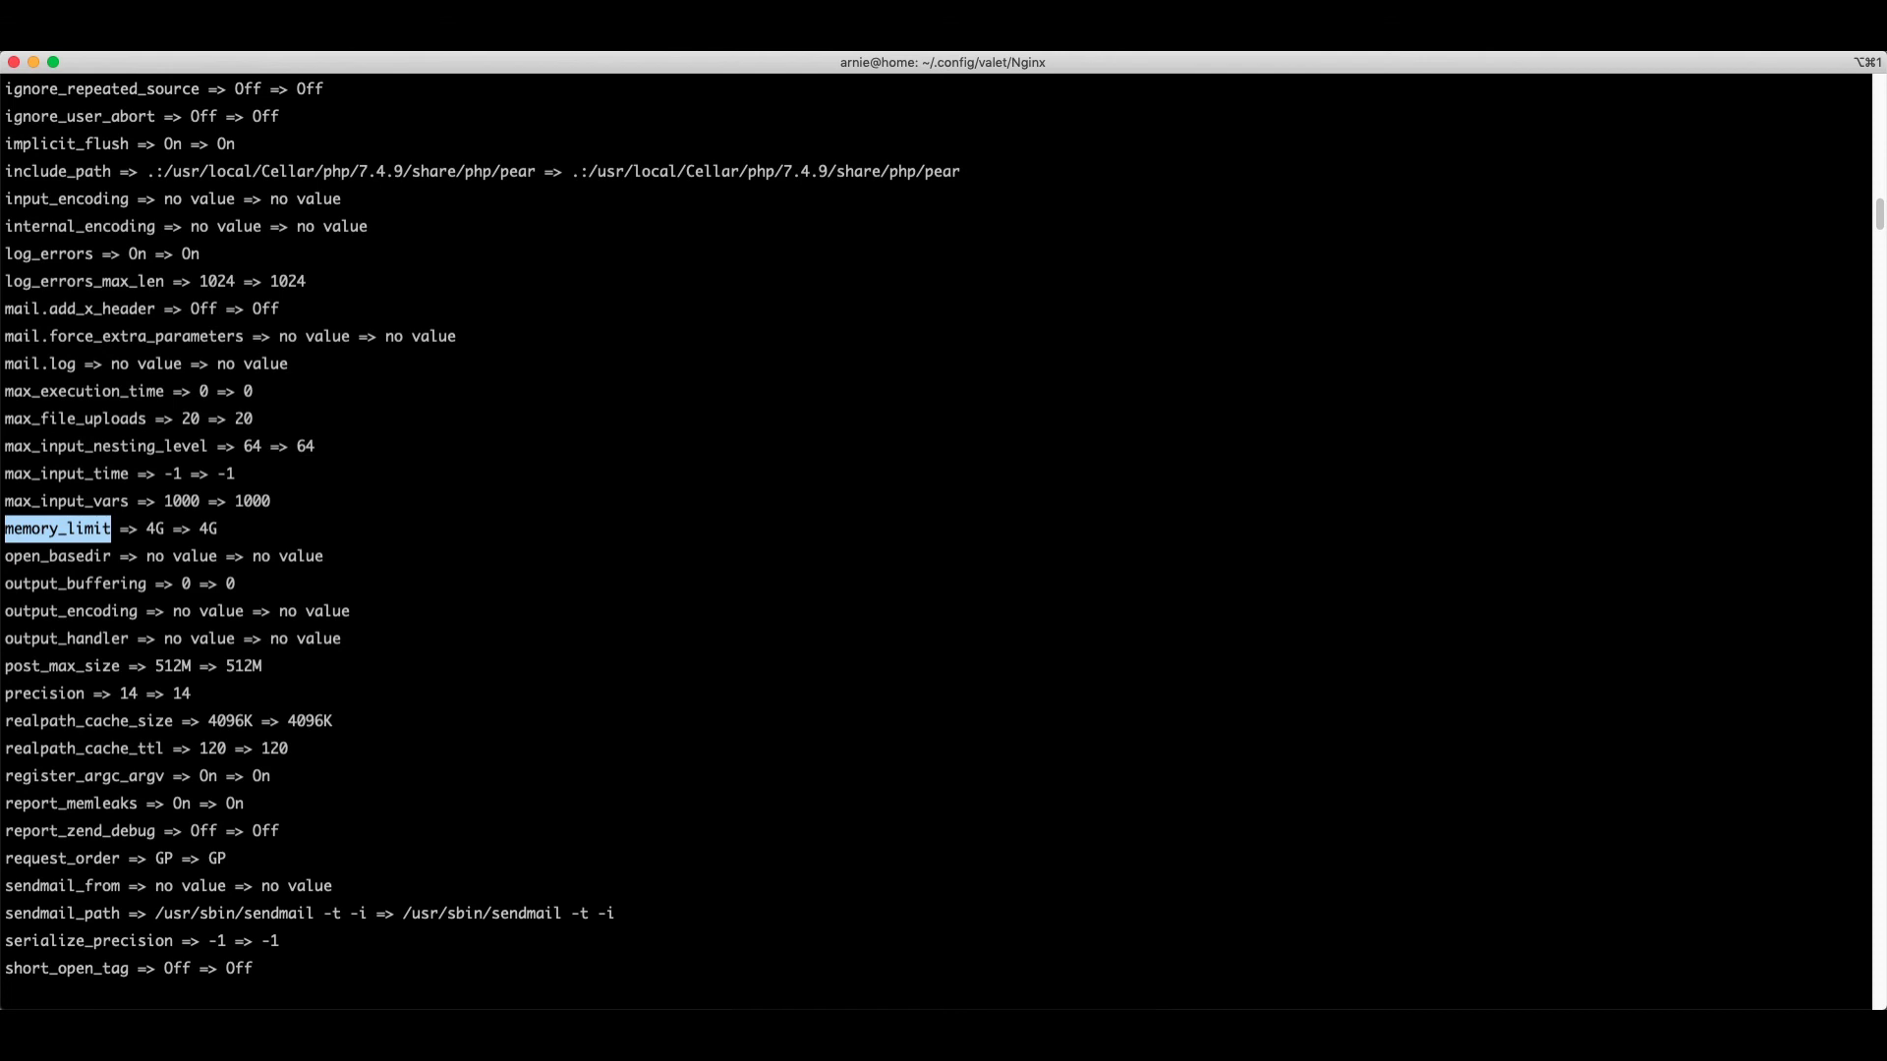